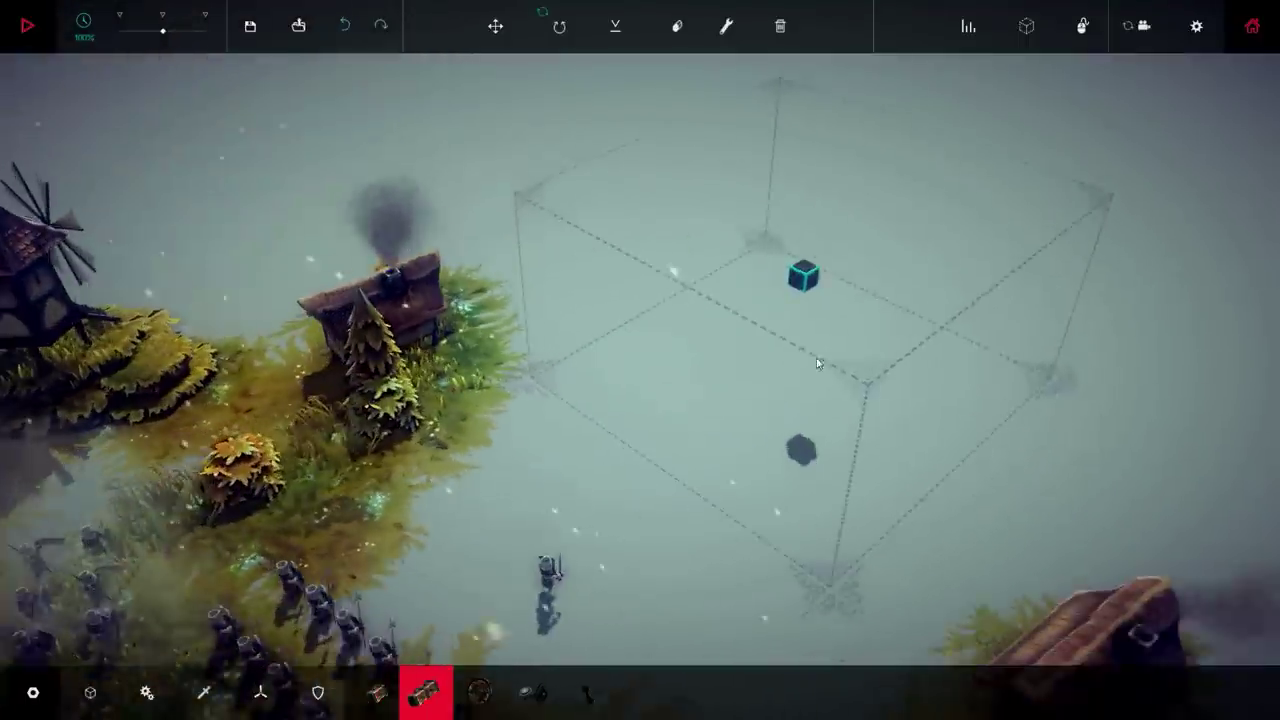
Attach a wooden block to a face of the cyan starting block
{"action": "left_click", "coordinate": [798, 288]}
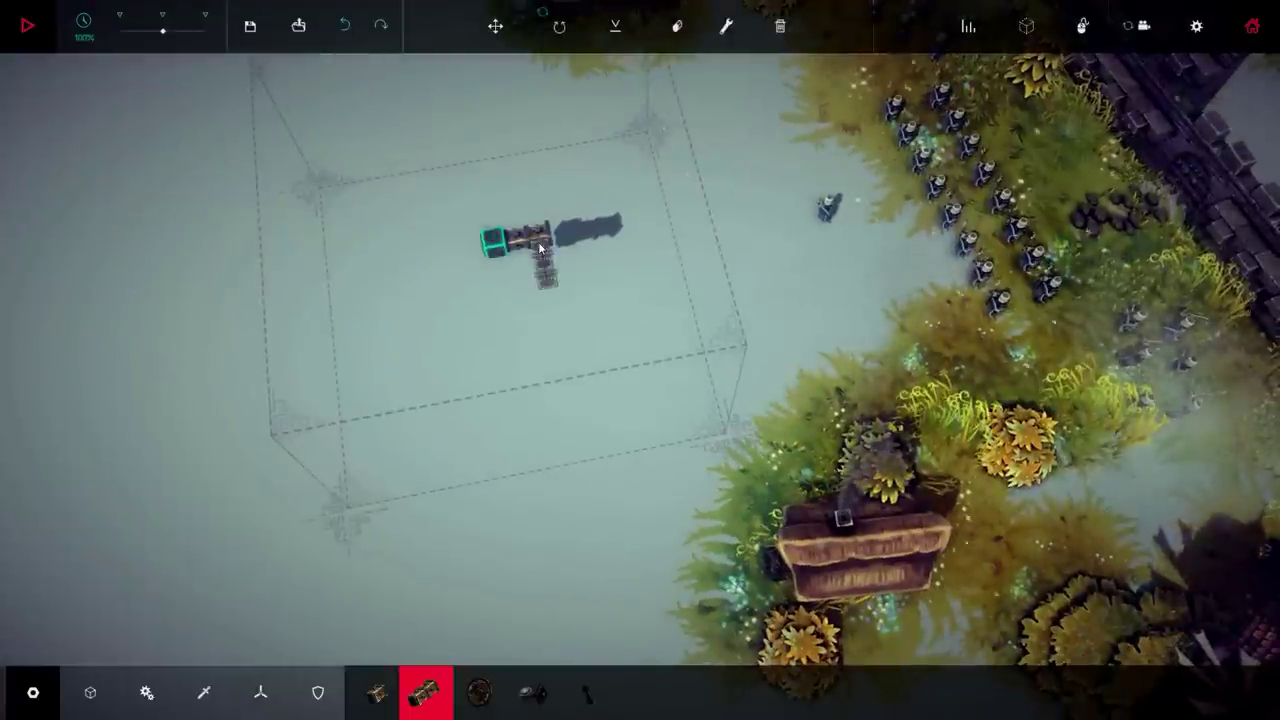
Add wooden blocks to form a central spine with crossbars capping both ends
{"action": "left_click", "coordinate": [540, 248]}
{"action": "left_click", "coordinate": [712, 248]}
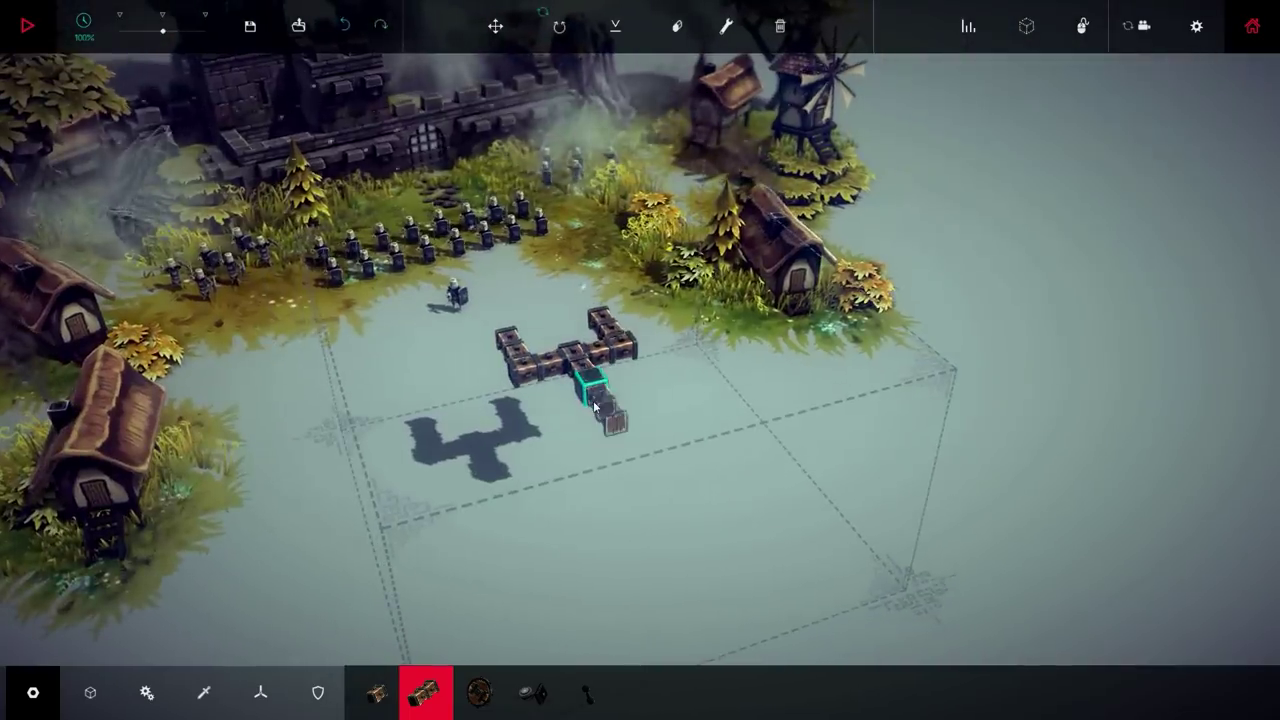
{"action": "left_click", "coordinate": [593, 405]}
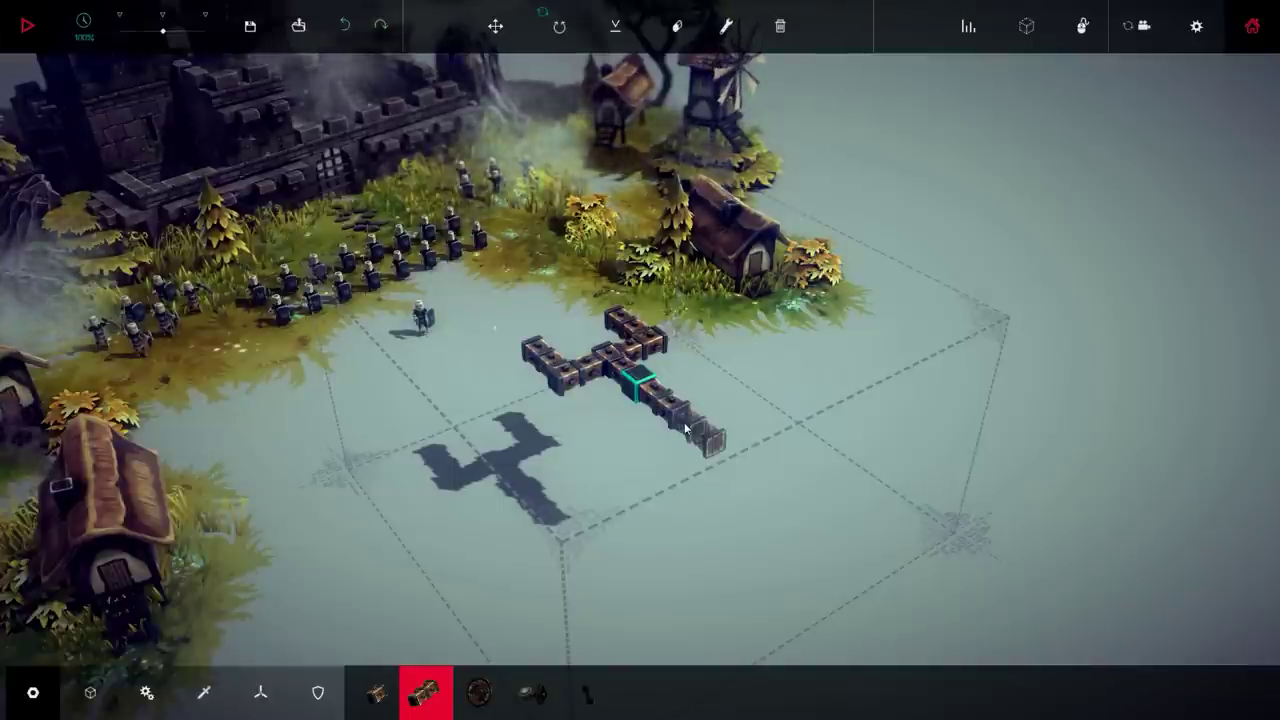
{"action": "left_click", "coordinate": [686, 428]}
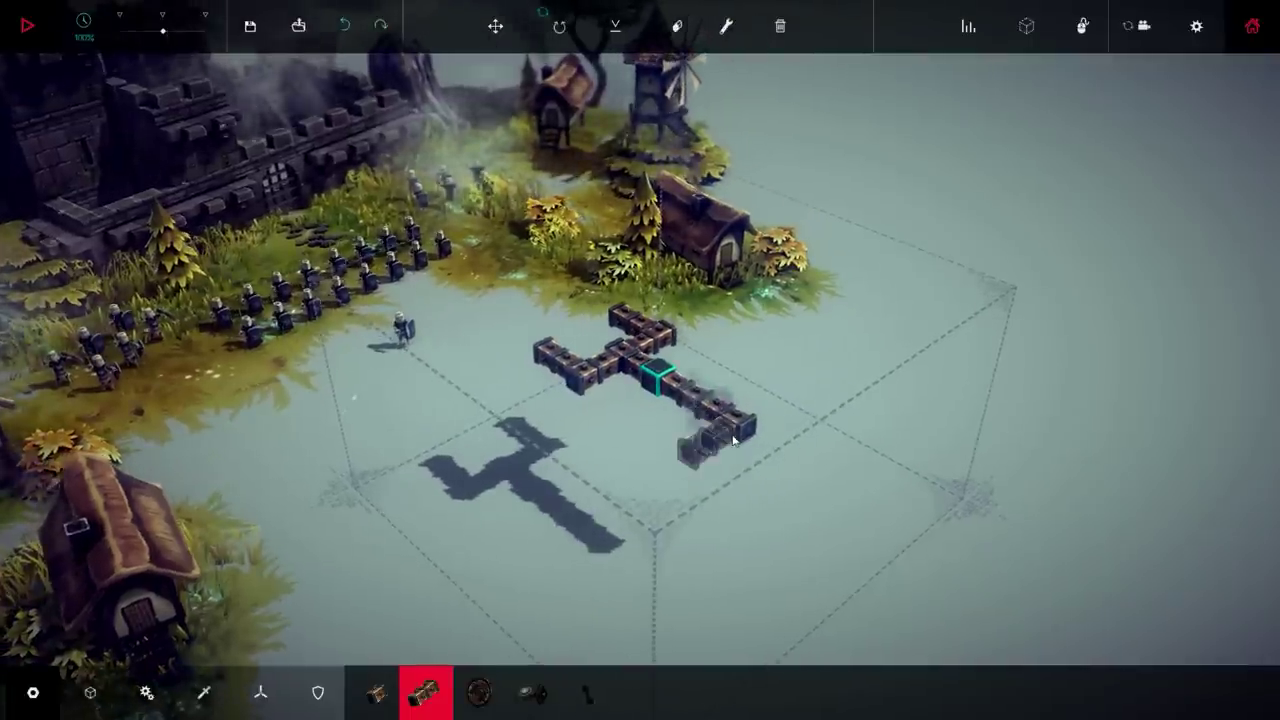
{"action": "left_click", "coordinate": [733, 440]}
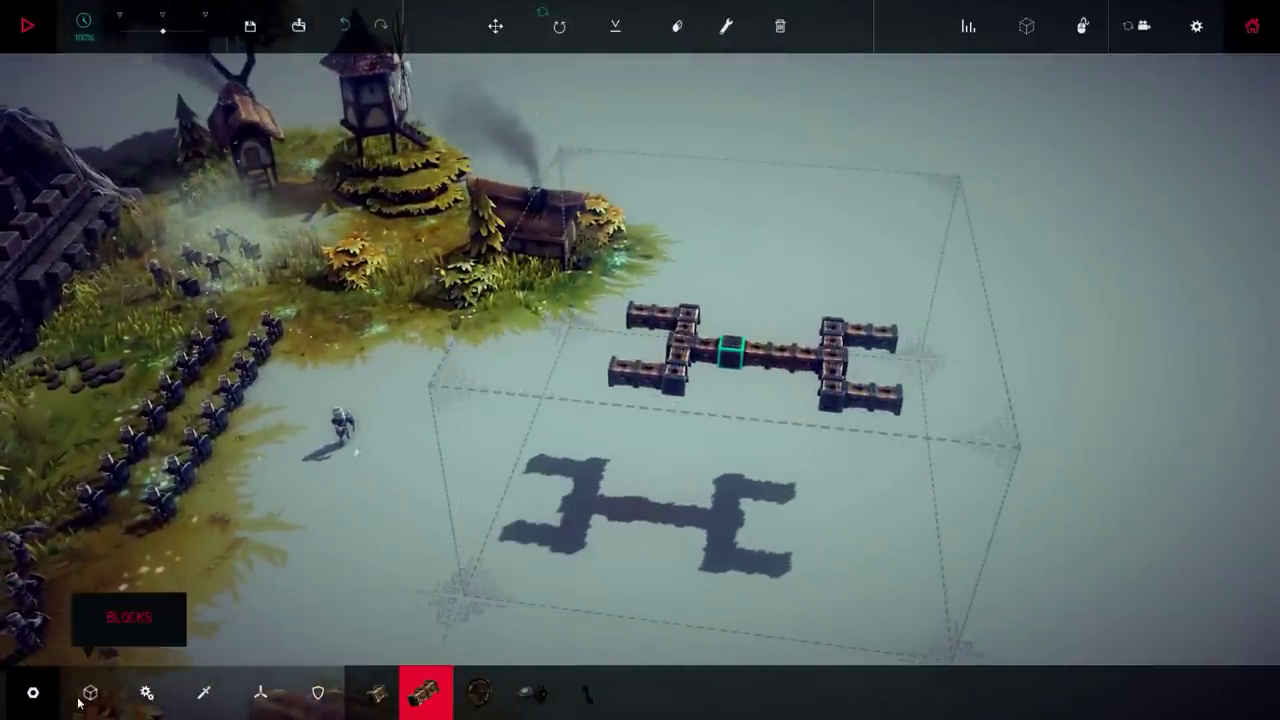
Place Steering Hinges from the Mechanical parts on the chassis crossbar ends
{"action": "left_click", "coordinate": [146, 692]}
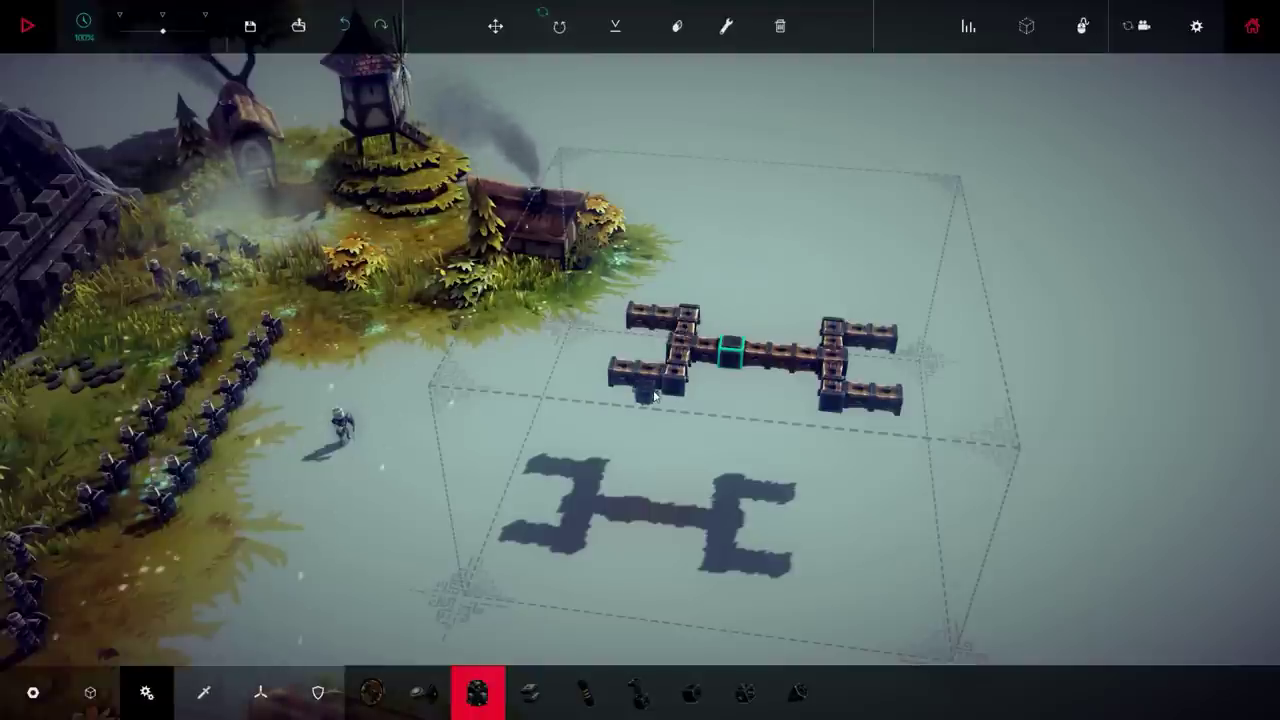
{"action": "left_click", "coordinate": [649, 396]}
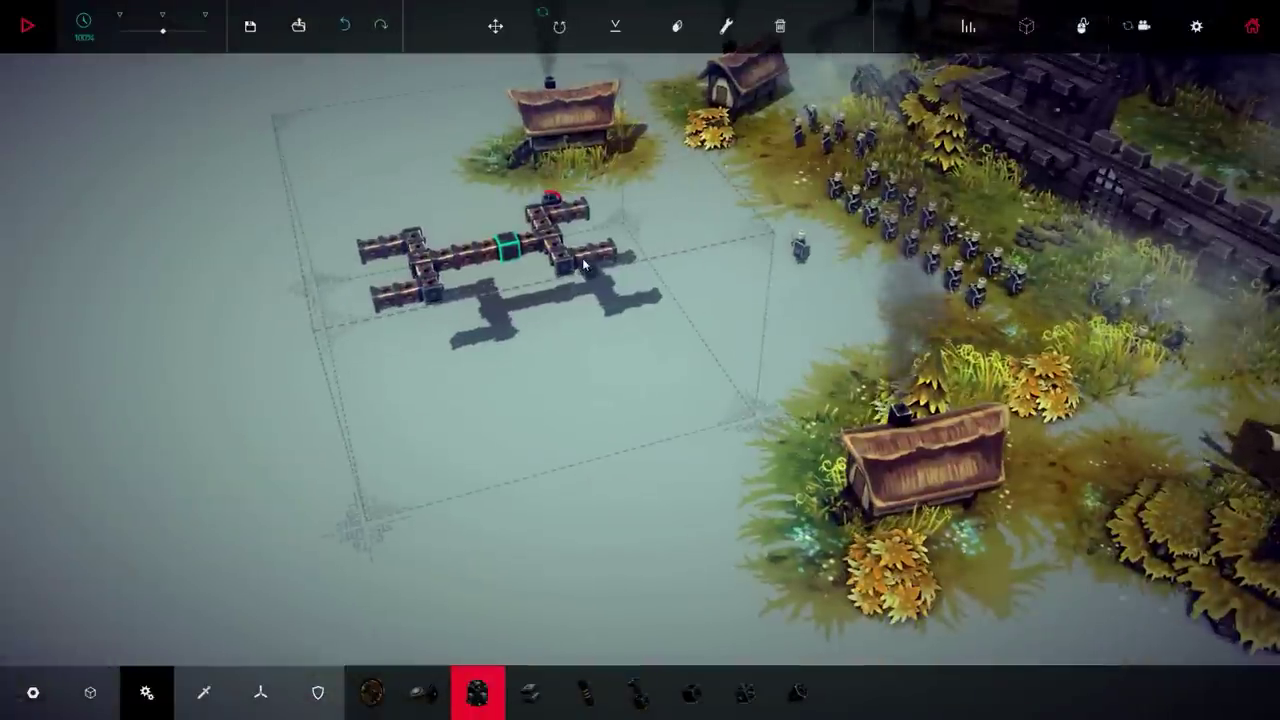
{"action": "left_click", "coordinate": [590, 272]}
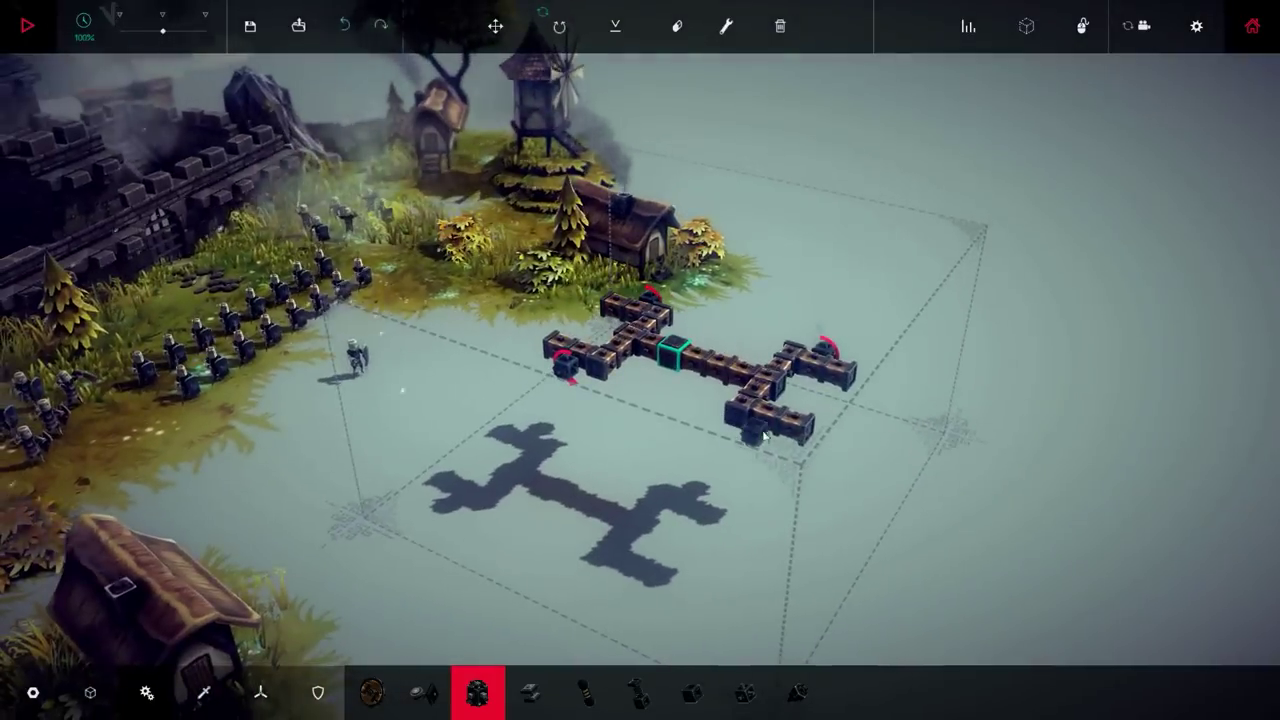
{"action": "left_click", "coordinate": [759, 434]}
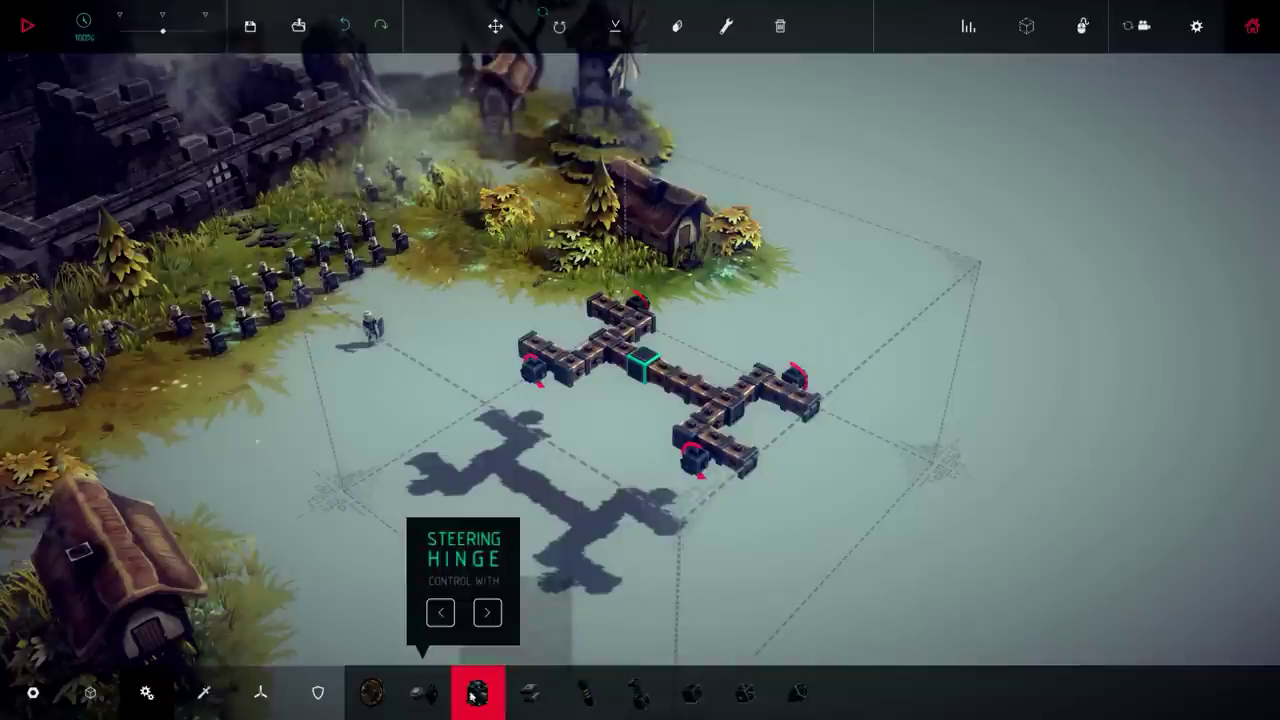
Attach Motor Wheels to the steering hinges and orbit to check all sides
{"action": "left_click", "coordinate": [371, 692]}
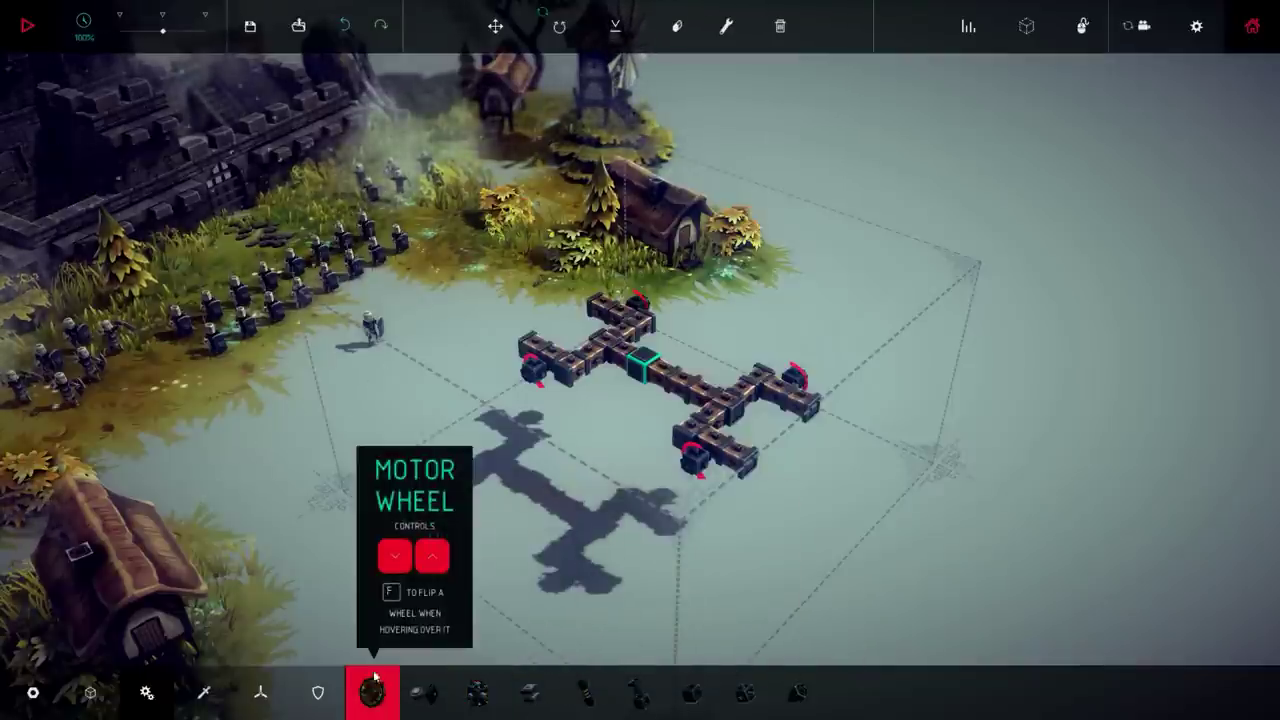
{"action": "left_click", "coordinate": [527, 373]}
{"action": "left_click", "coordinate": [697, 470]}
{"action": "mouse_move", "coordinate": [697, 480]}
{"action": "left_mouse_down"}
{"action": "mouse_move", "coordinate": [466, 486]}
{"action": "mouse_move", "coordinate": [605, 262]}
{"action": "left_mouse_up"}
{"action": "mouse_move", "coordinate": [438, 258]}
{"action": "left_mouse_down"}
{"action": "mouse_move", "coordinate": [674, 284]}
{"action": "mouse_move", "coordinate": [449, 375]}
{"action": "mouse_move", "coordinate": [577, 344]}
{"action": "mouse_move", "coordinate": [557, 367]}
{"action": "mouse_move", "coordinate": [384, 355]}
{"action": "mouse_move", "coordinate": [410, 384]}
{"action": "left_mouse_up"}
{"action": "scroll", "coordinate": [577, 344], "scroll_direction": "up", "scroll_amount": 3}
{"action": "scroll", "coordinate": [557, 367], "scroll_direction": "down", "scroll_amount": 3}
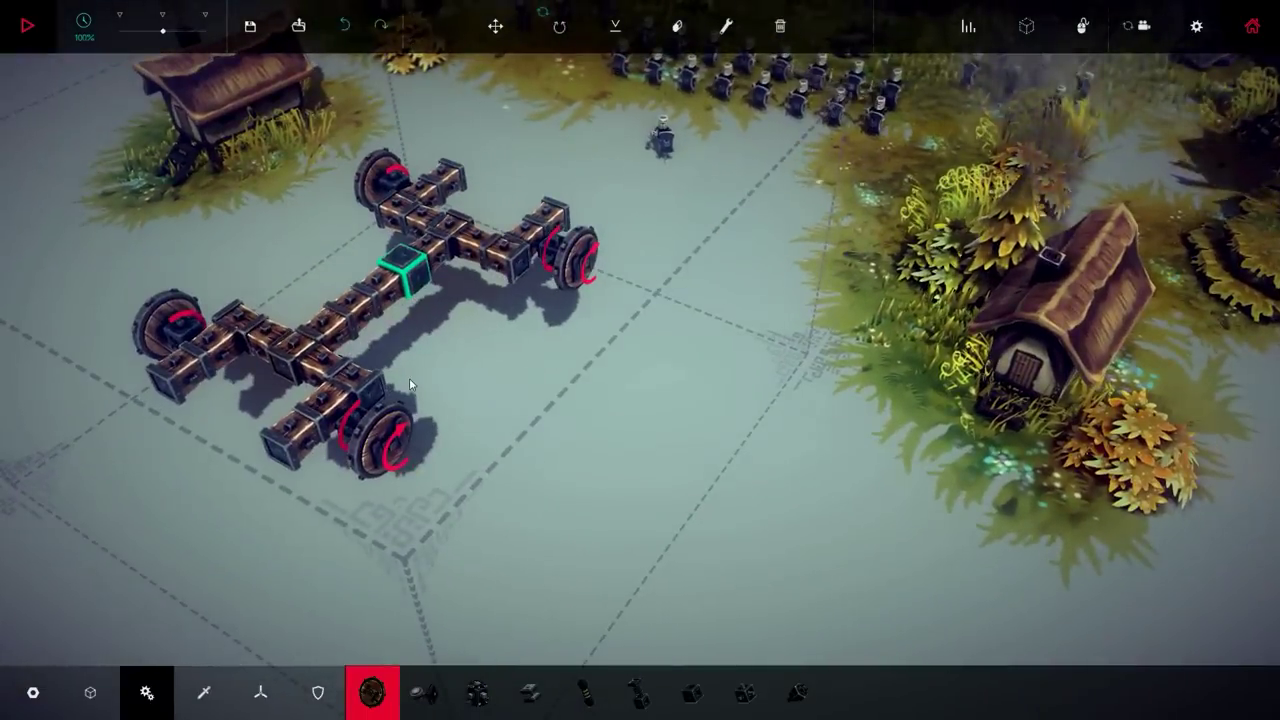
{"action": "mouse_move", "coordinate": [409, 378]}
{"action": "left_mouse_down"}
{"action": "mouse_move", "coordinate": [445, 280]}
{"action": "mouse_move", "coordinate": [442, 296]}
{"action": "mouse_move", "coordinate": [514, 359]}
{"action": "left_mouse_up"}
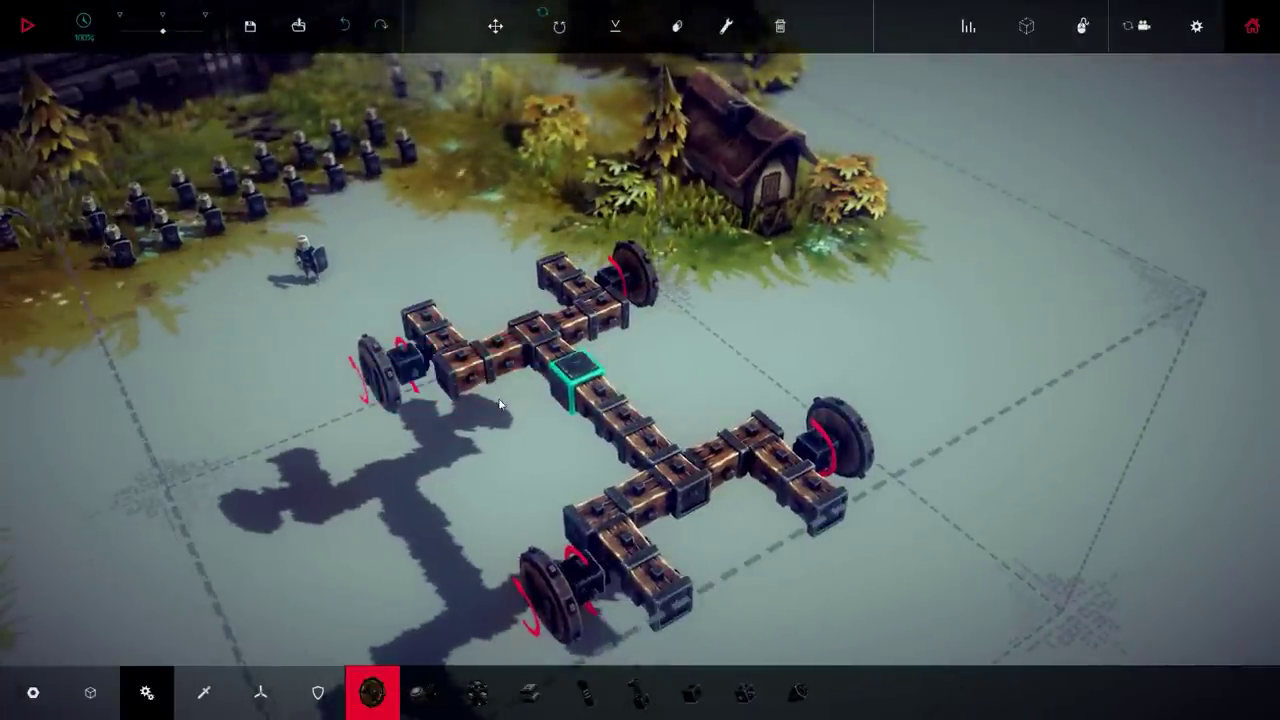
{"action": "left_click_drag", "start_coordinate": [500, 403], "coordinate": [494, 400]}
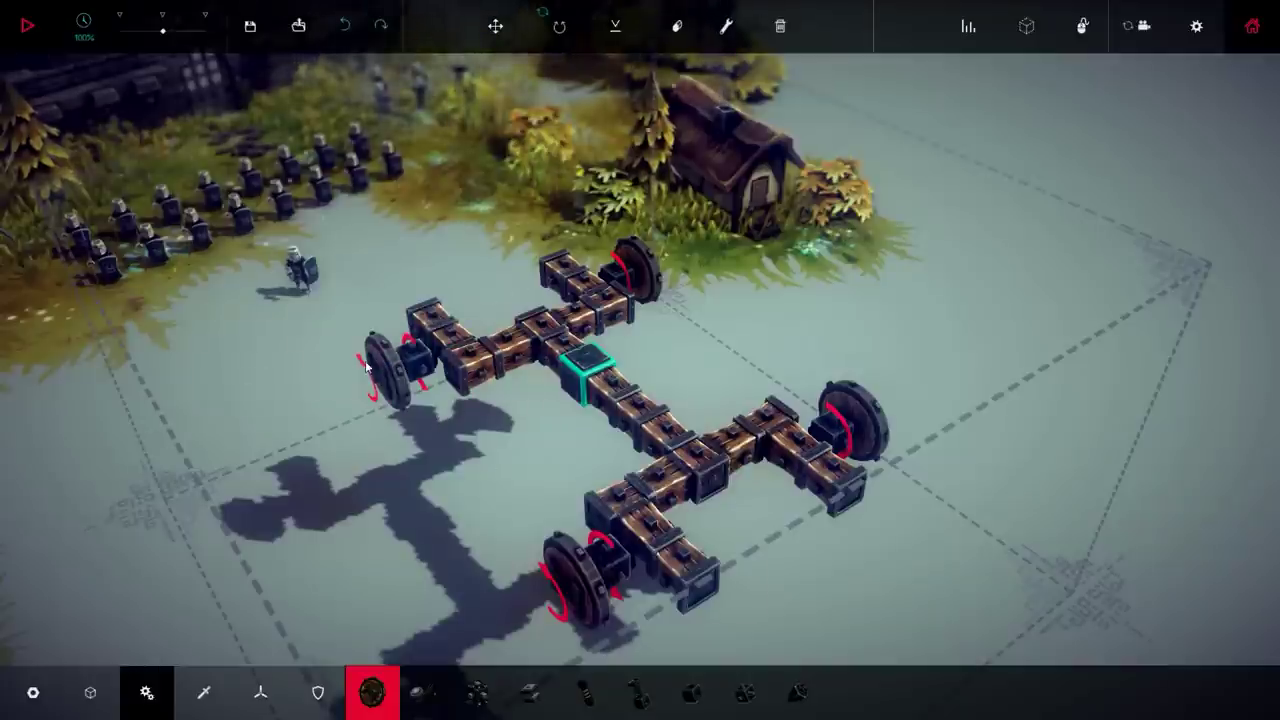
{"action": "mouse_move", "coordinate": [513, 394]}
{"action": "left_mouse_down"}
{"action": "mouse_move", "coordinate": [557, 347]}
{"action": "mouse_move", "coordinate": [550, 305]}
{"action": "mouse_move", "coordinate": [568, 268]}
{"action": "mouse_move", "coordinate": [654, 297]}
{"action": "mouse_move", "coordinate": [733, 267]}
{"action": "mouse_move", "coordinate": [656, 301]}
{"action": "mouse_move", "coordinate": [636, 279]}
{"action": "mouse_move", "coordinate": [625, 286]}
{"action": "left_mouse_up"}
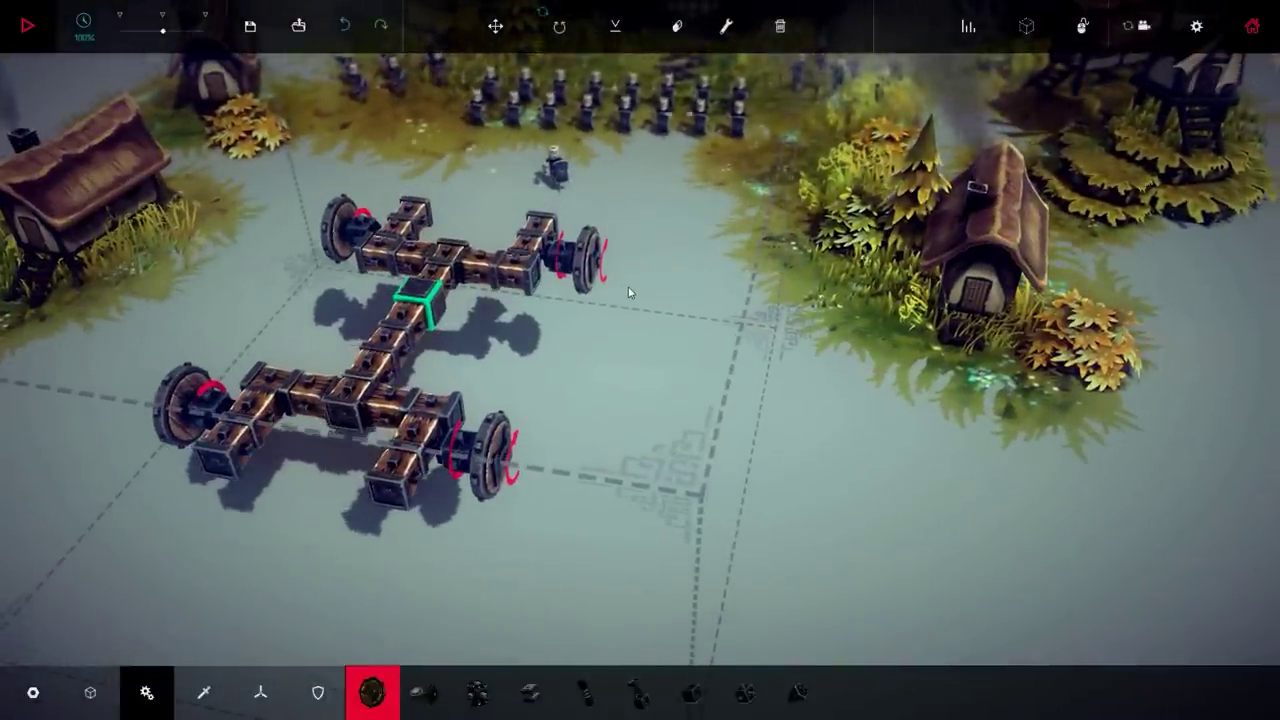
{"action": "mouse_move", "coordinate": [603, 310]}
{"action": "left_mouse_down"}
{"action": "mouse_move", "coordinate": [657, 297]}
{"action": "mouse_move", "coordinate": [597, 304]}
{"action": "left_mouse_up"}
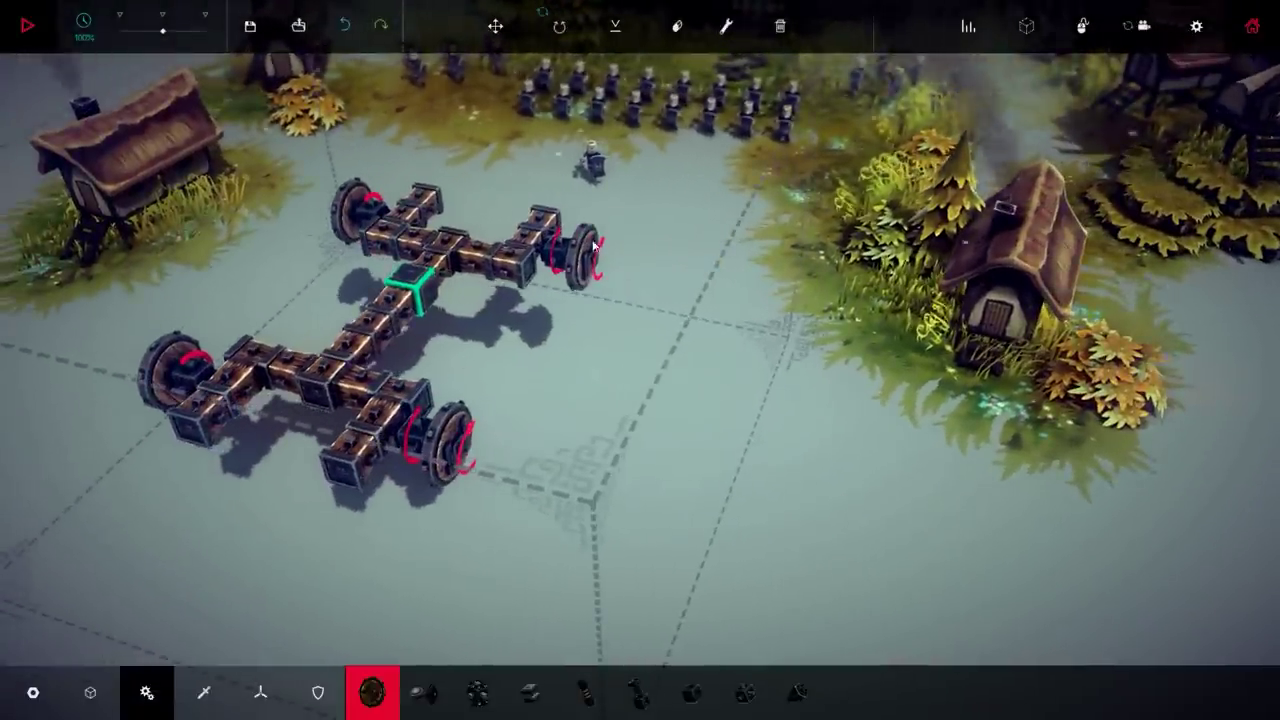
{"action": "left_click_drag", "start_coordinate": [617, 278], "coordinate": [665, 291]}
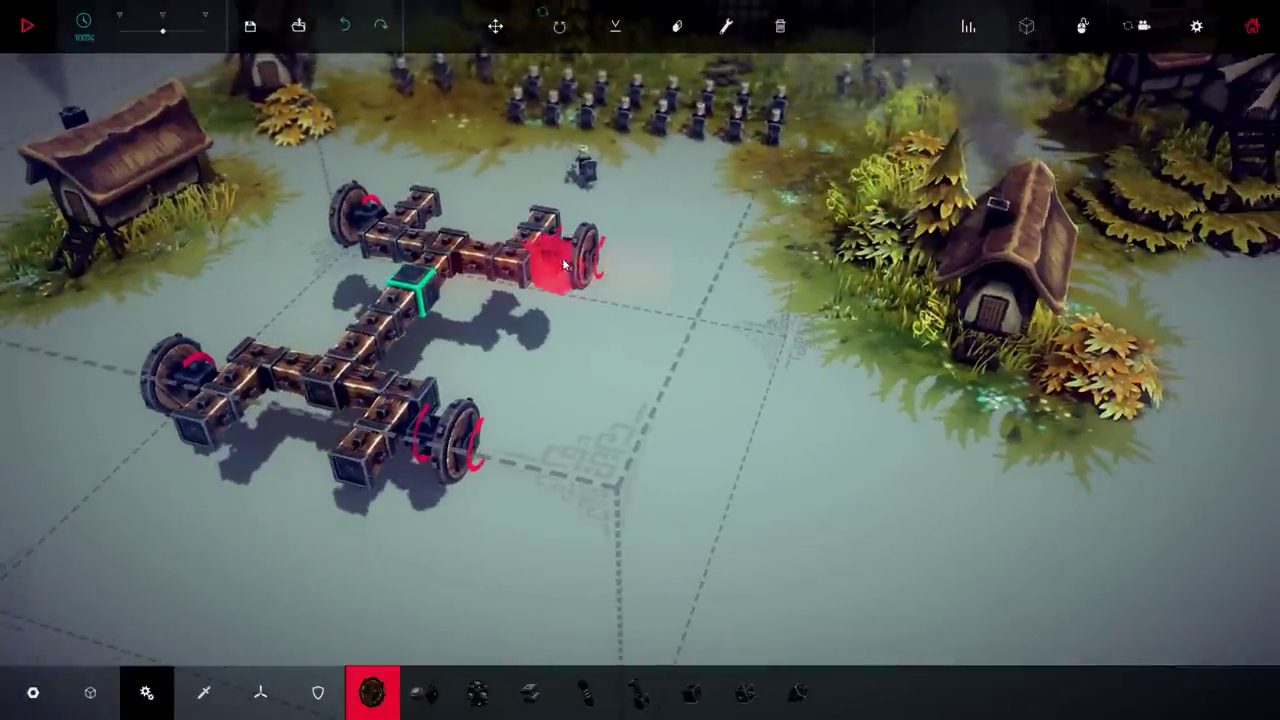
{"action": "left_click_drag", "start_coordinate": [565, 263], "coordinate": [757, 334]}
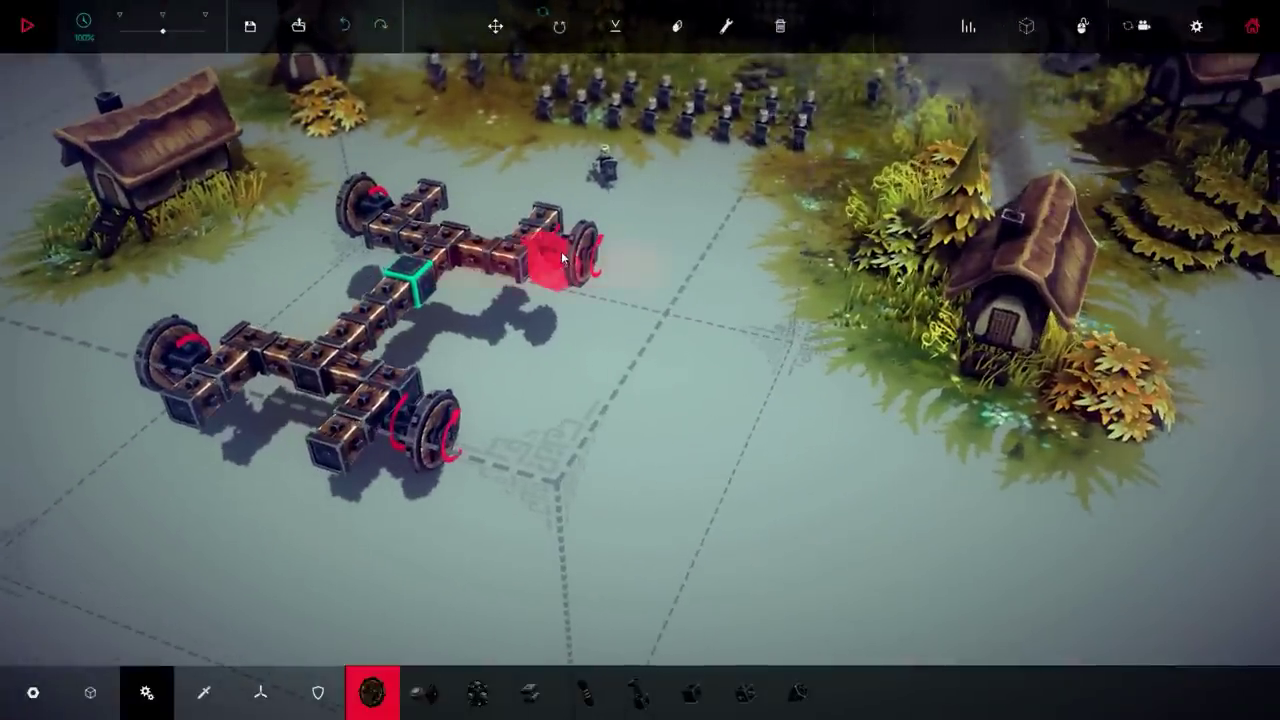
{"action": "left_click_drag", "start_coordinate": [647, 303], "coordinate": [697, 325]}
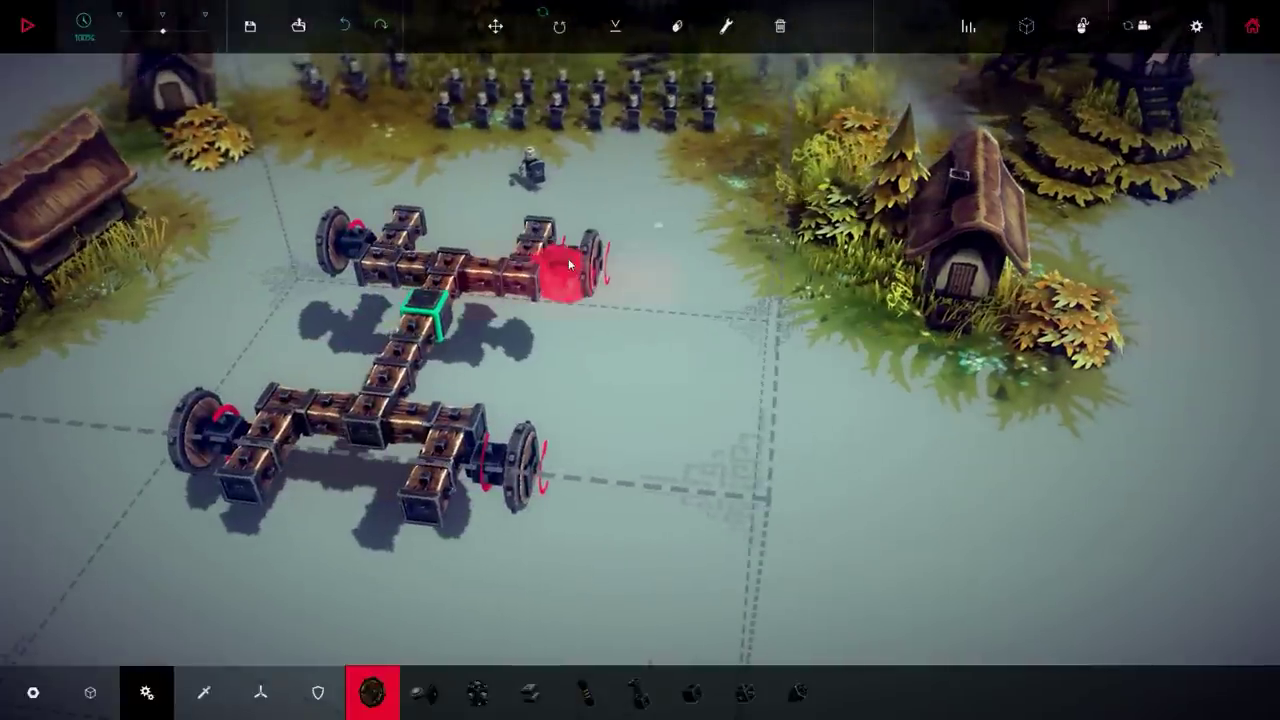
{"action": "mouse_move", "coordinate": [591, 323]}
{"action": "left_mouse_down"}
{"action": "mouse_move", "coordinate": [634, 354]}
{"action": "mouse_move", "coordinate": [565, 405]}
{"action": "mouse_move", "coordinate": [588, 429]}
{"action": "mouse_move", "coordinate": [701, 436]}
{"action": "left_mouse_up"}
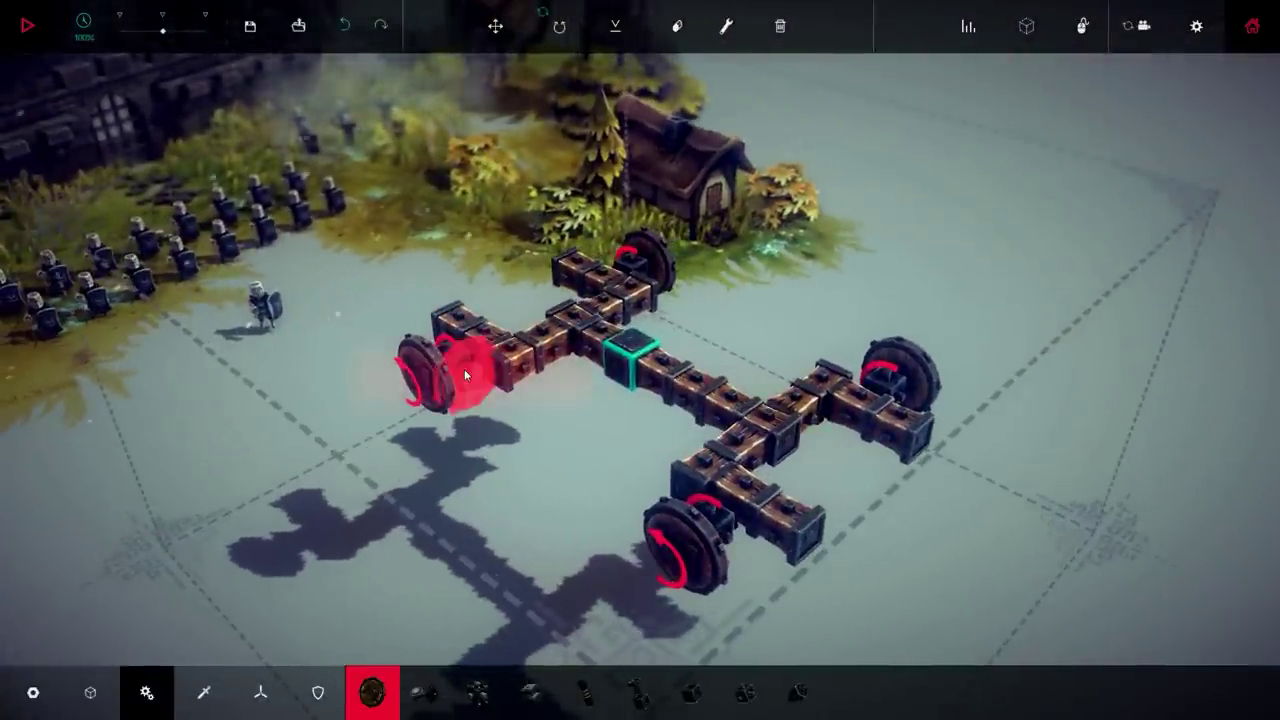
{"action": "mouse_move", "coordinate": [616, 420]}
{"action": "left_mouse_down"}
{"action": "mouse_move", "coordinate": [586, 443]}
{"action": "mouse_move", "coordinate": [501, 386]}
{"action": "mouse_move", "coordinate": [634, 409]}
{"action": "mouse_move", "coordinate": [512, 397]}
{"action": "mouse_move", "coordinate": [447, 409]}
{"action": "left_mouse_up"}
{"action": "mouse_move", "coordinate": [648, 478]}
{"action": "left_mouse_down"}
{"action": "mouse_move", "coordinate": [697, 479]}
{"action": "mouse_move", "coordinate": [692, 448]}
{"action": "mouse_move", "coordinate": [728, 413]}
{"action": "mouse_move", "coordinate": [743, 337]}
{"action": "mouse_move", "coordinate": [701, 378]}
{"action": "mouse_move", "coordinate": [697, 495]}
{"action": "mouse_move", "coordinate": [630, 456]}
{"action": "mouse_move", "coordinate": [650, 455]}
{"action": "mouse_move", "coordinate": [596, 463]}
{"action": "left_mouse_up"}
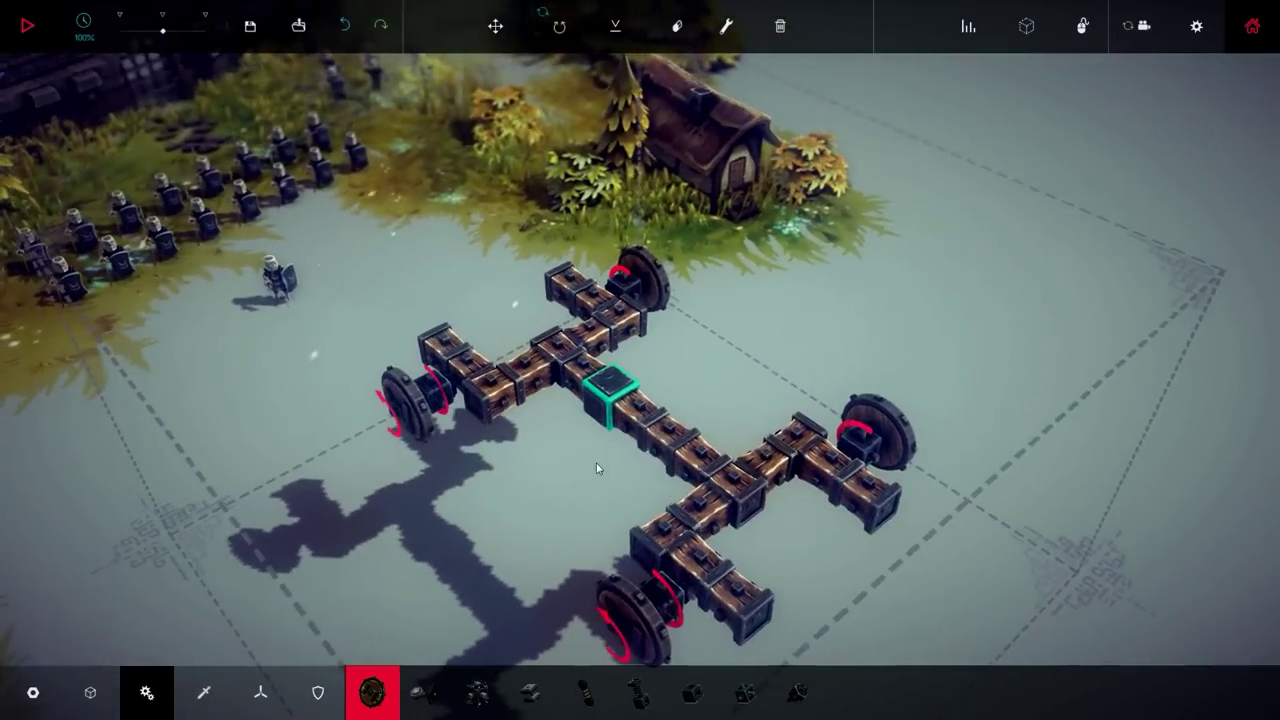
Add braces from the left-end block toward the upper wheel and along the wheel arms
{"action": "left_click", "coordinate": [586, 692]}
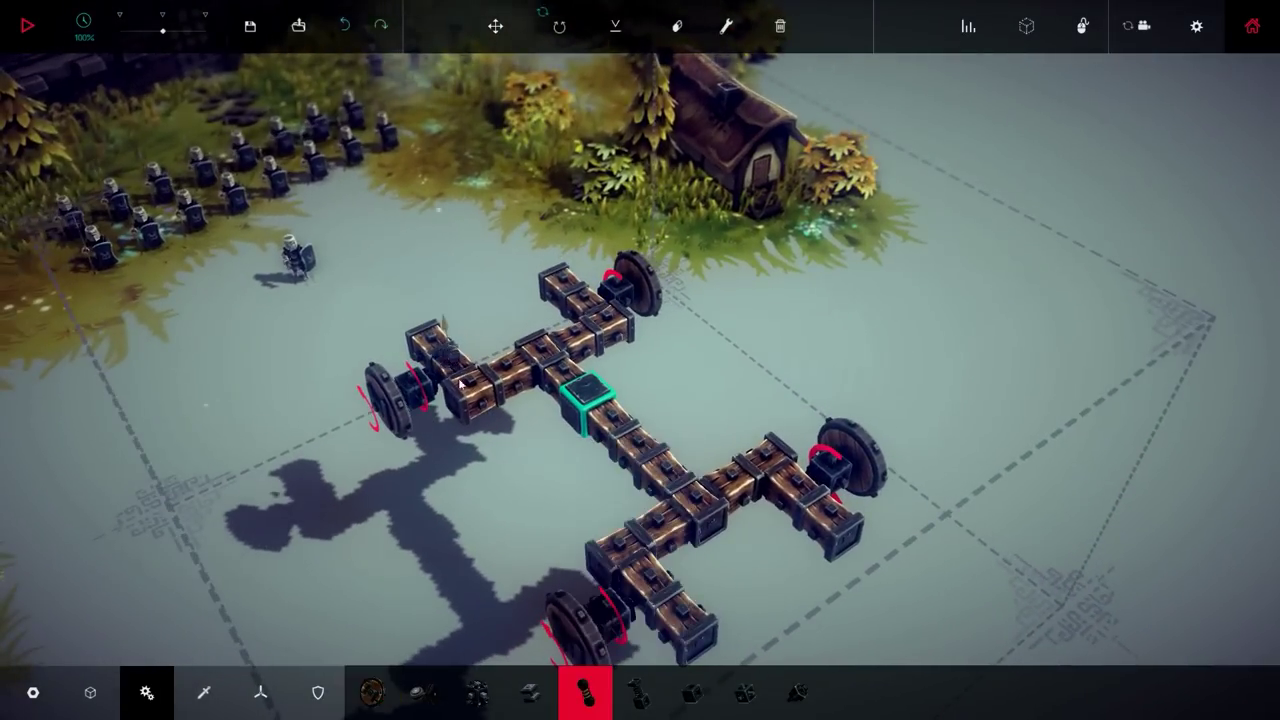
{"action": "left_click", "coordinate": [90, 692]}
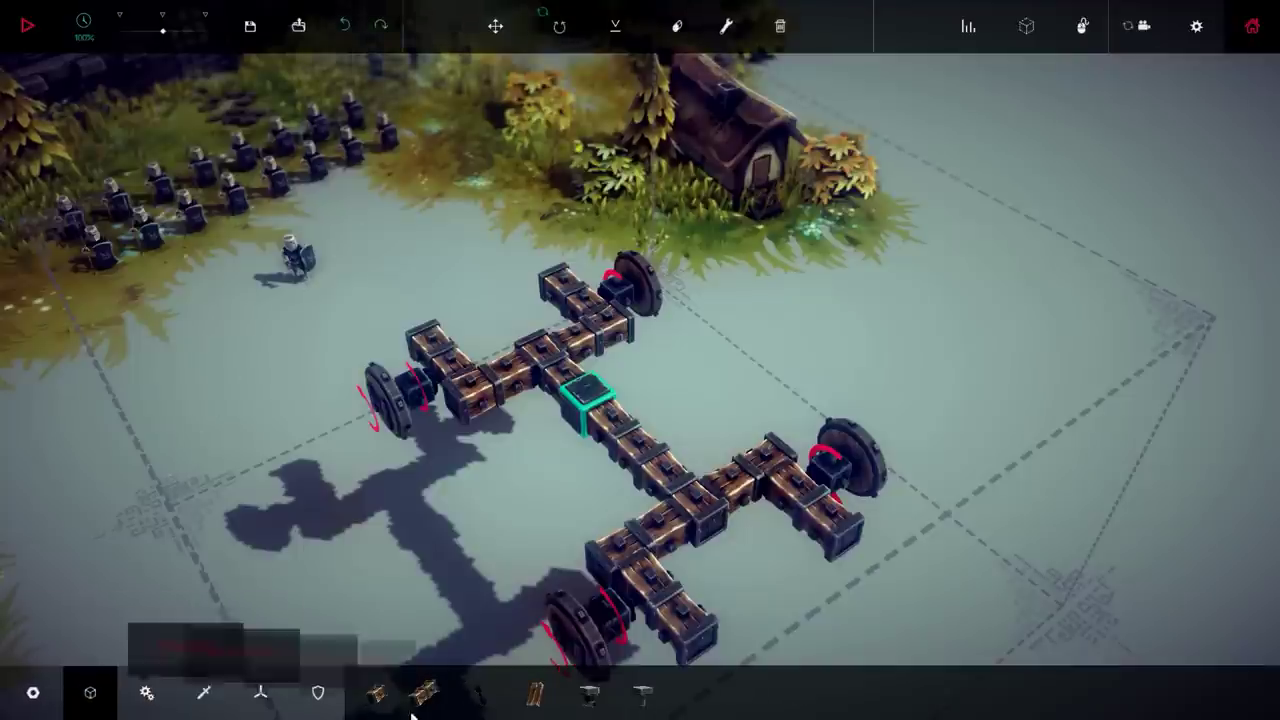
{"action": "left_click", "coordinate": [478, 695]}
{"action": "left_click", "coordinate": [427, 343]}
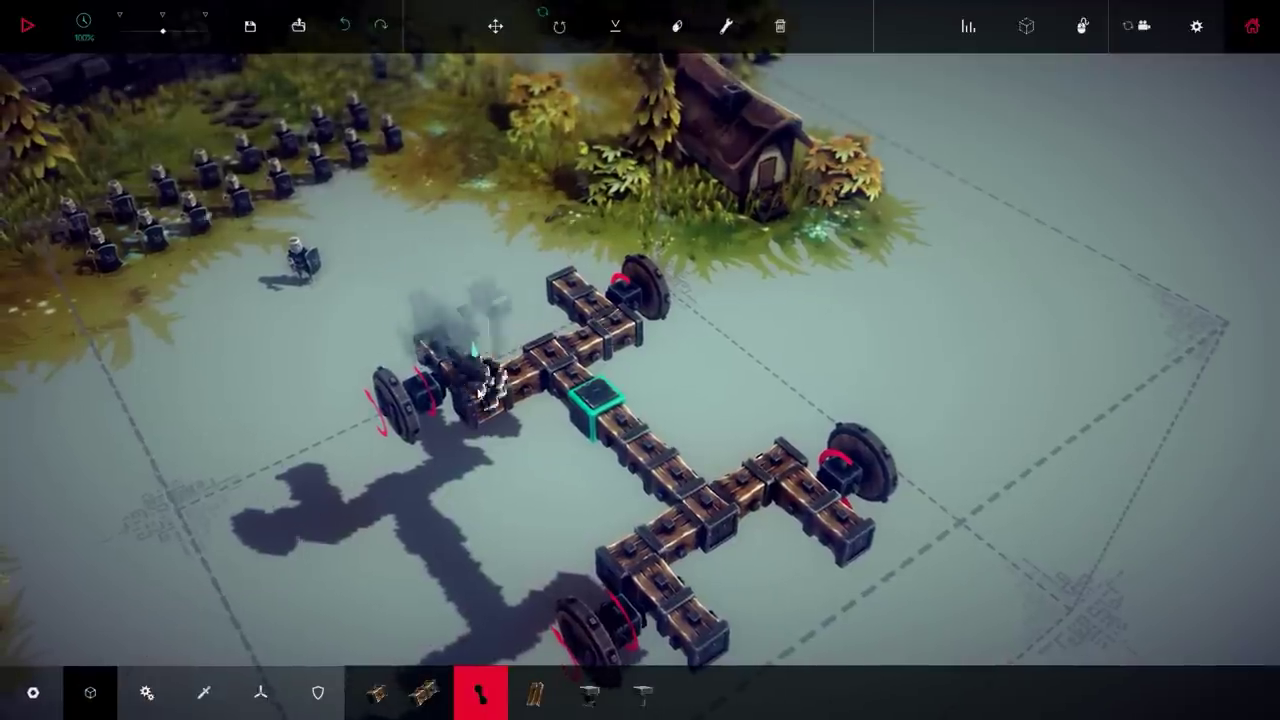
{"action": "left_click", "coordinate": [635, 285]}
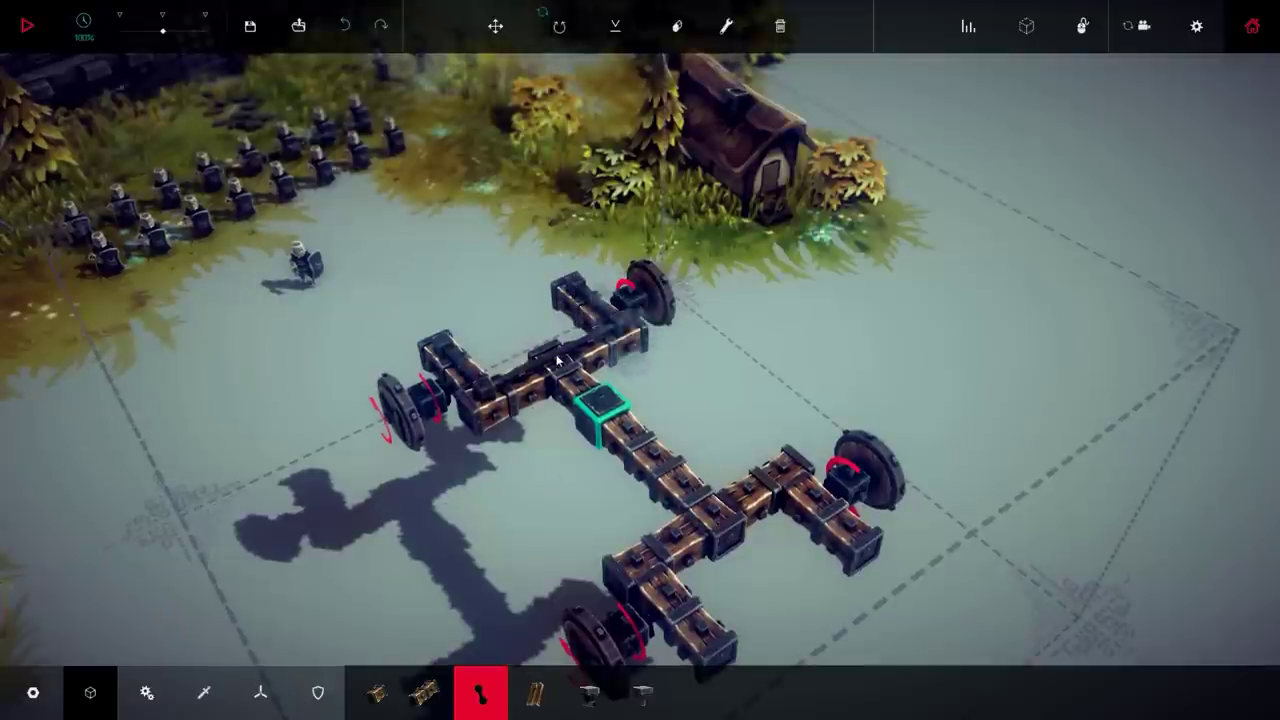
{"action": "left_click", "coordinate": [670, 598]}
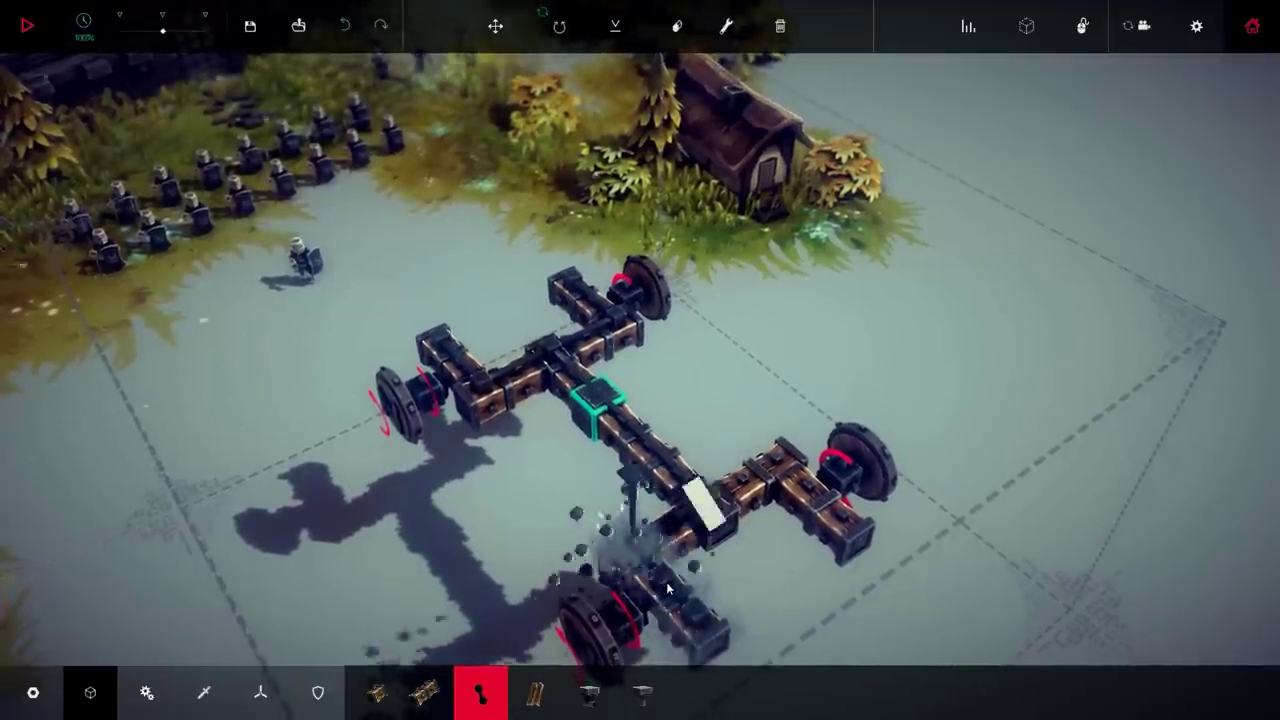
{"action": "left_click", "coordinate": [755, 462]}
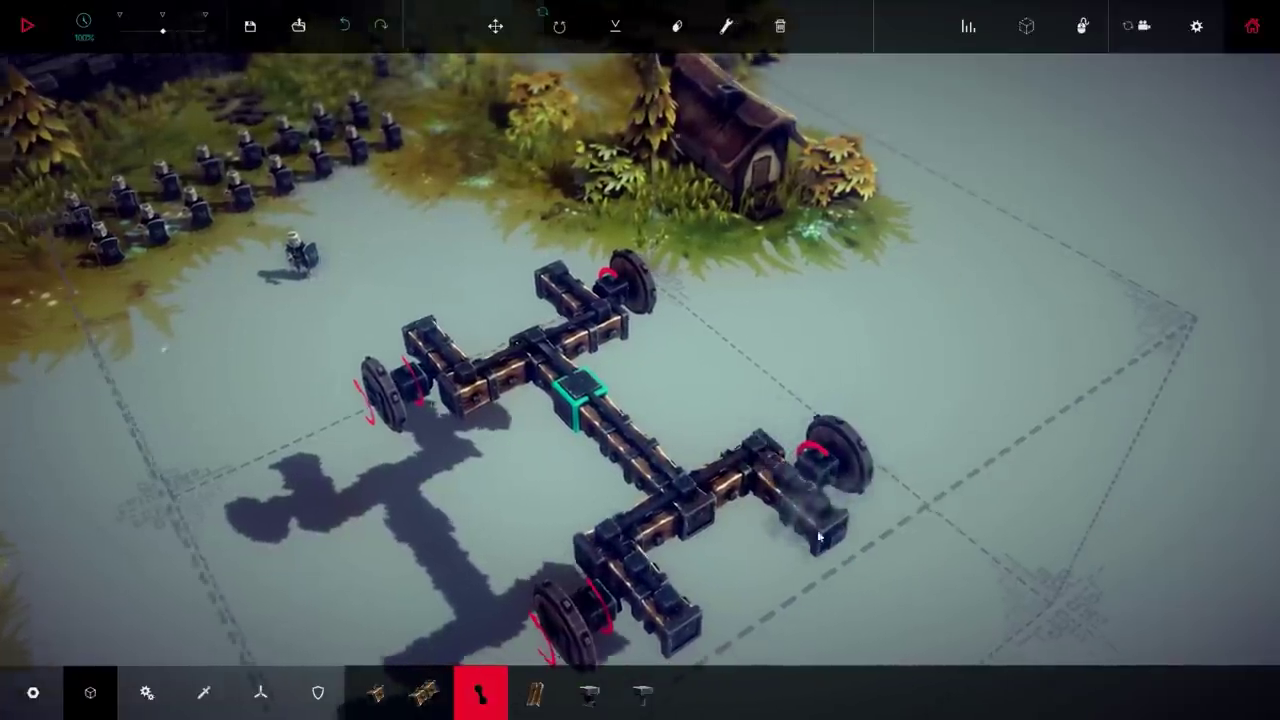
{"action": "left_click_drag", "start_coordinate": [795, 480], "coordinate": [670, 226]}
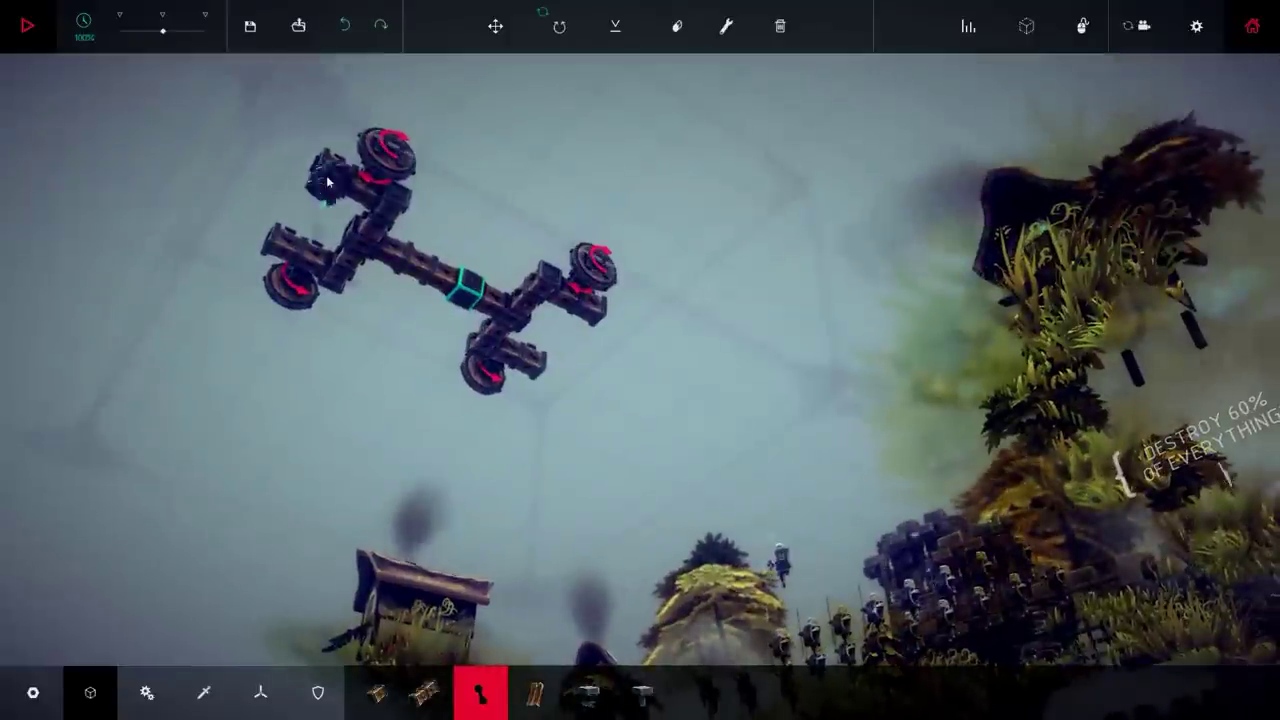
Add blocks to each wheel arm's connectors and beneath the central beam
{"action": "left_click", "coordinate": [327, 181]}
{"action": "left_click", "coordinate": [293, 262]}
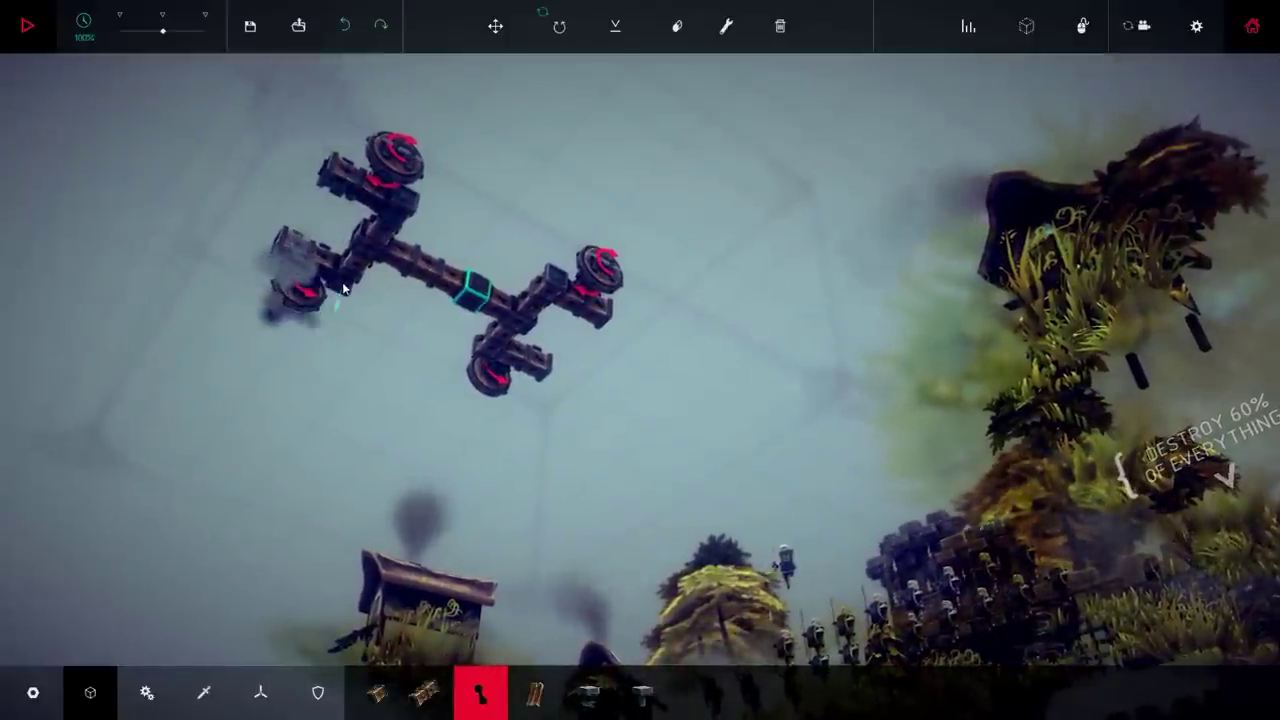
{"action": "left_click", "coordinate": [387, 243]}
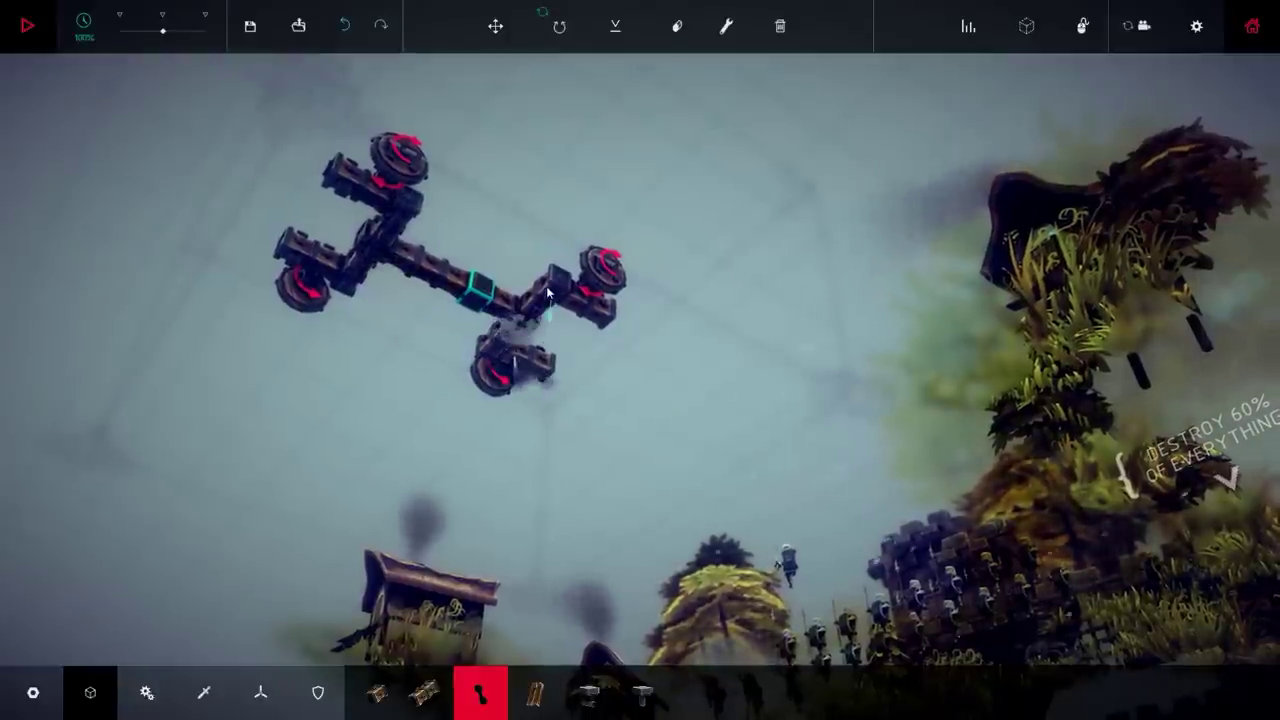
{"action": "left_click", "coordinate": [555, 328]}
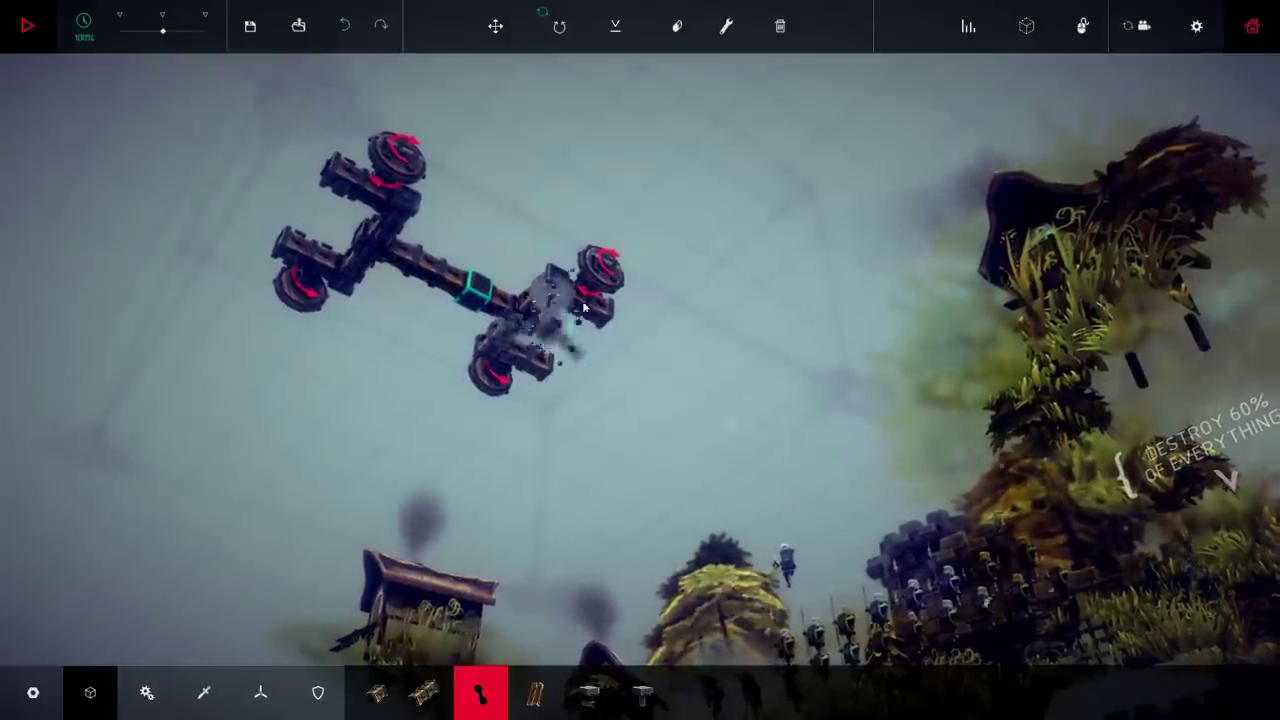
{"action": "left_click", "coordinate": [536, 371]}
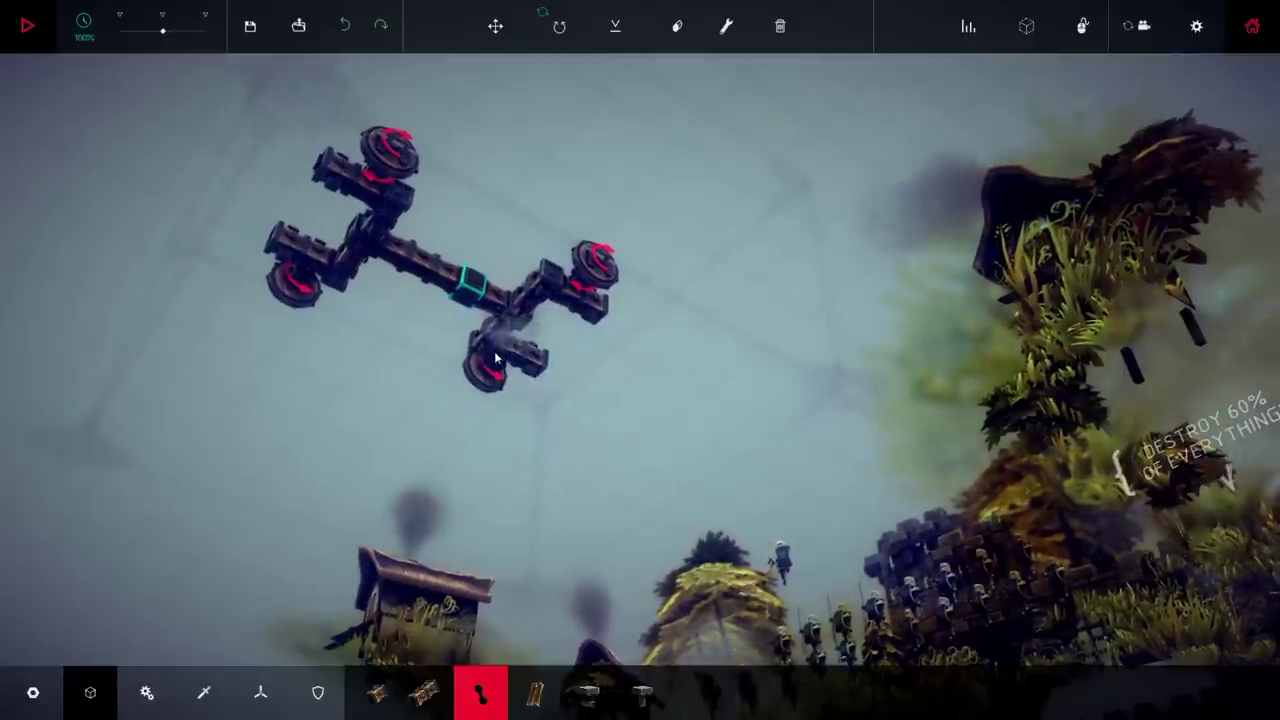
{"action": "left_click", "coordinate": [489, 343]}
{"action": "mouse_move", "coordinate": [530, 345]}
{"action": "left_mouse_down"}
{"action": "mouse_move", "coordinate": [467, 390]}
{"action": "mouse_move", "coordinate": [573, 613]}
{"action": "mouse_move", "coordinate": [454, 423]}
{"action": "left_mouse_up"}
{"action": "left_click", "coordinate": [394, 210]}
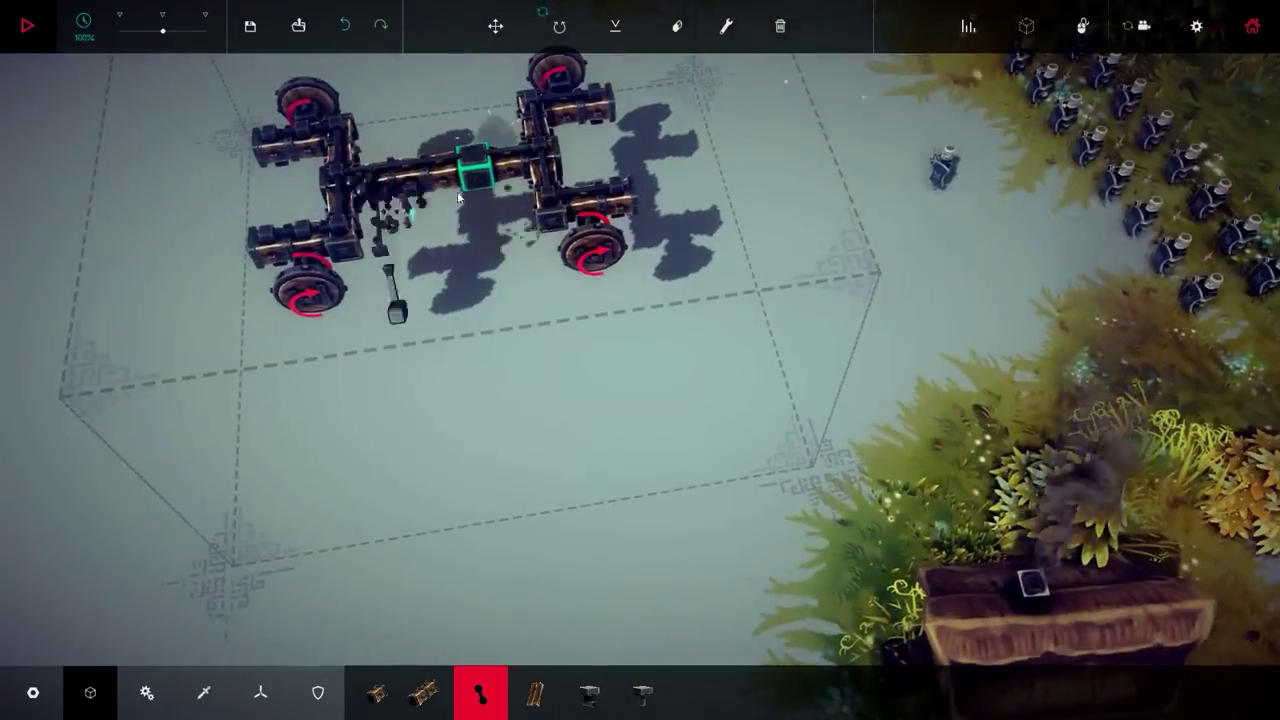
{"action": "left_click_drag", "start_coordinate": [517, 188], "coordinate": [690, 390]}
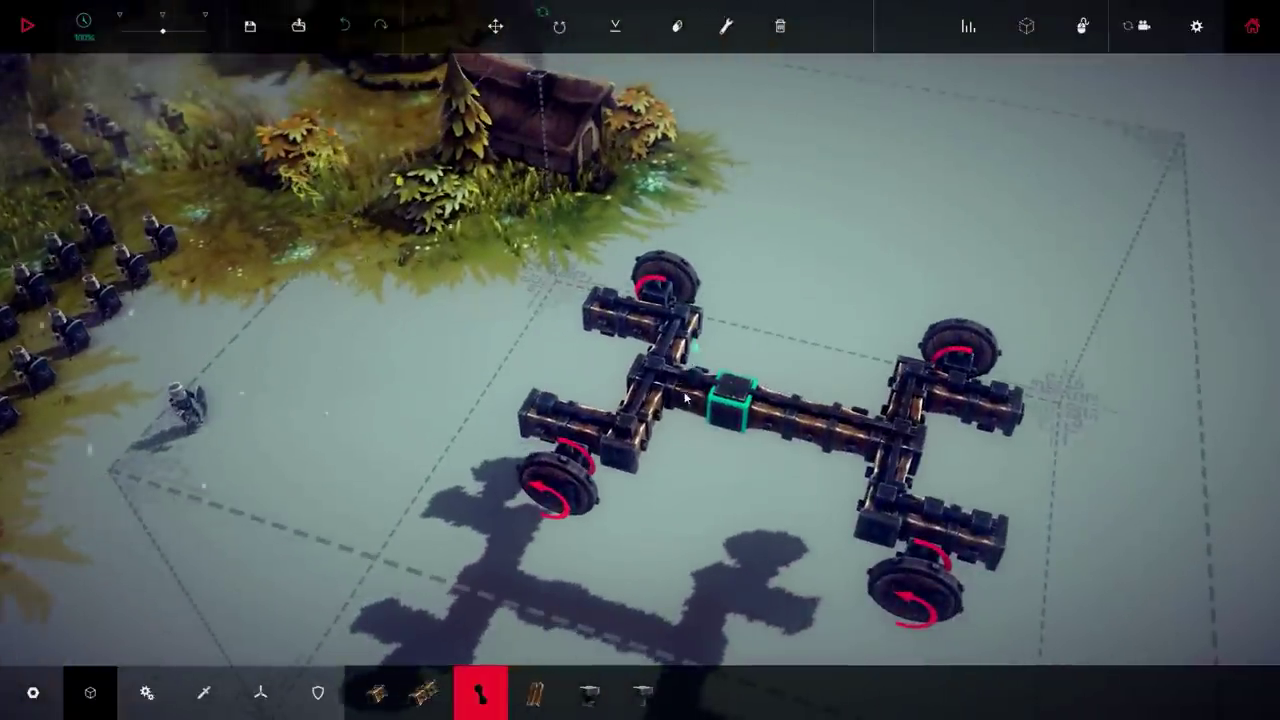
{"action": "left_click", "coordinate": [757, 441]}
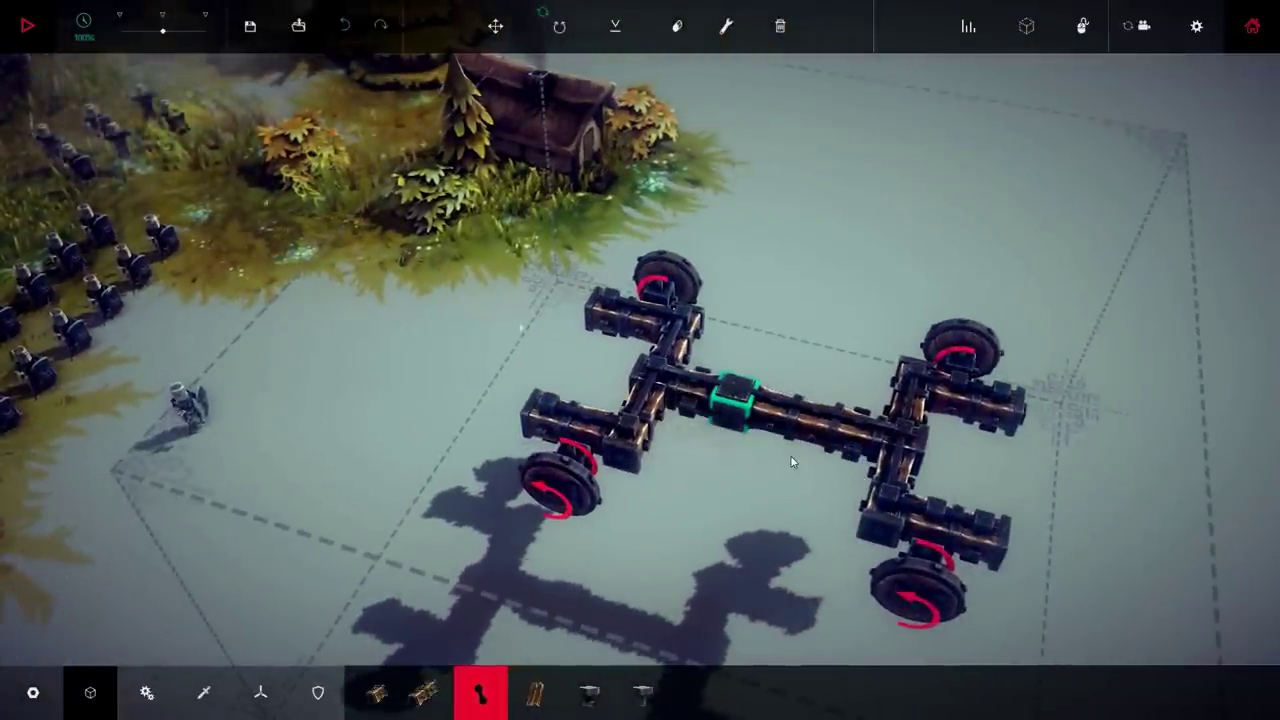
{"action": "mouse_move", "coordinate": [790, 455]}
{"action": "left_mouse_down"}
{"action": "mouse_move", "coordinate": [753, 444]}
{"action": "mouse_move", "coordinate": [777, 334]}
{"action": "mouse_move", "coordinate": [792, 415]}
{"action": "left_mouse_up"}
Set the cart on the ground, drive it forward into the soldiers, then stop
{"action": "left_click", "coordinate": [598, 27]}
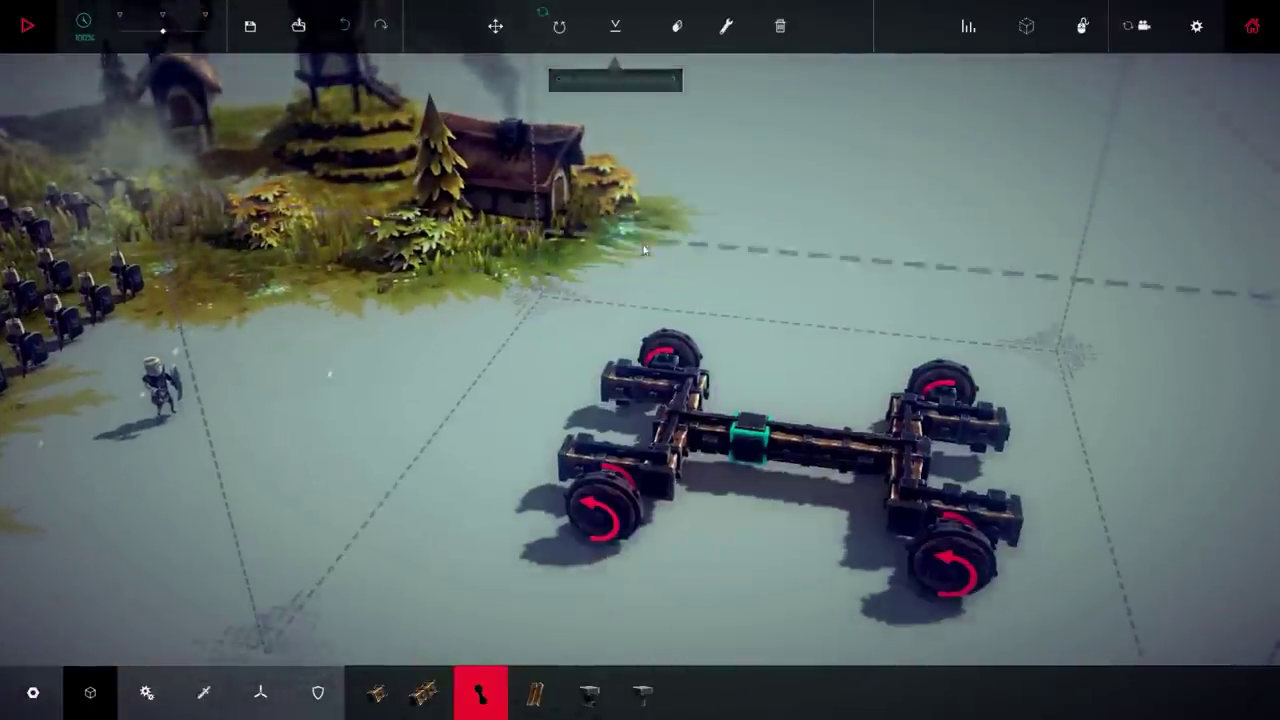
{"action": "key", "text": "space"}
{"action": "key", "text": "Up"}
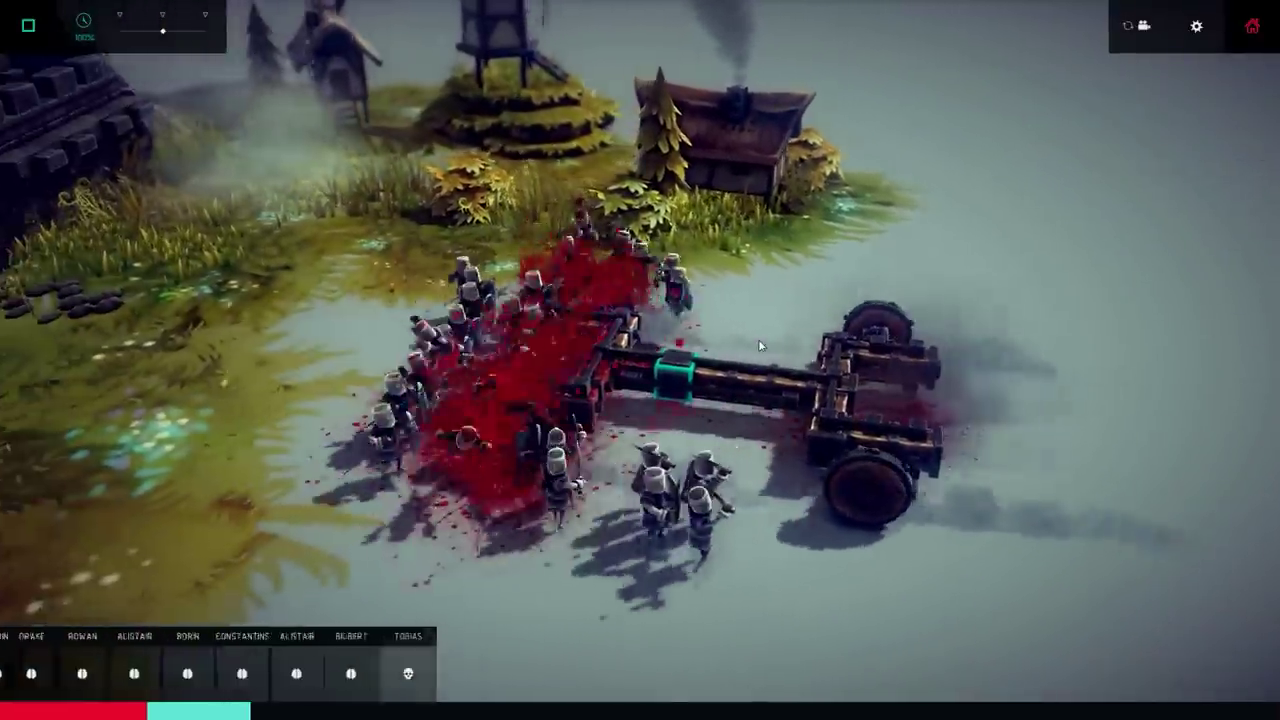
{"action": "left_click_drag", "start_coordinate": [758, 339], "coordinate": [593, 441]}
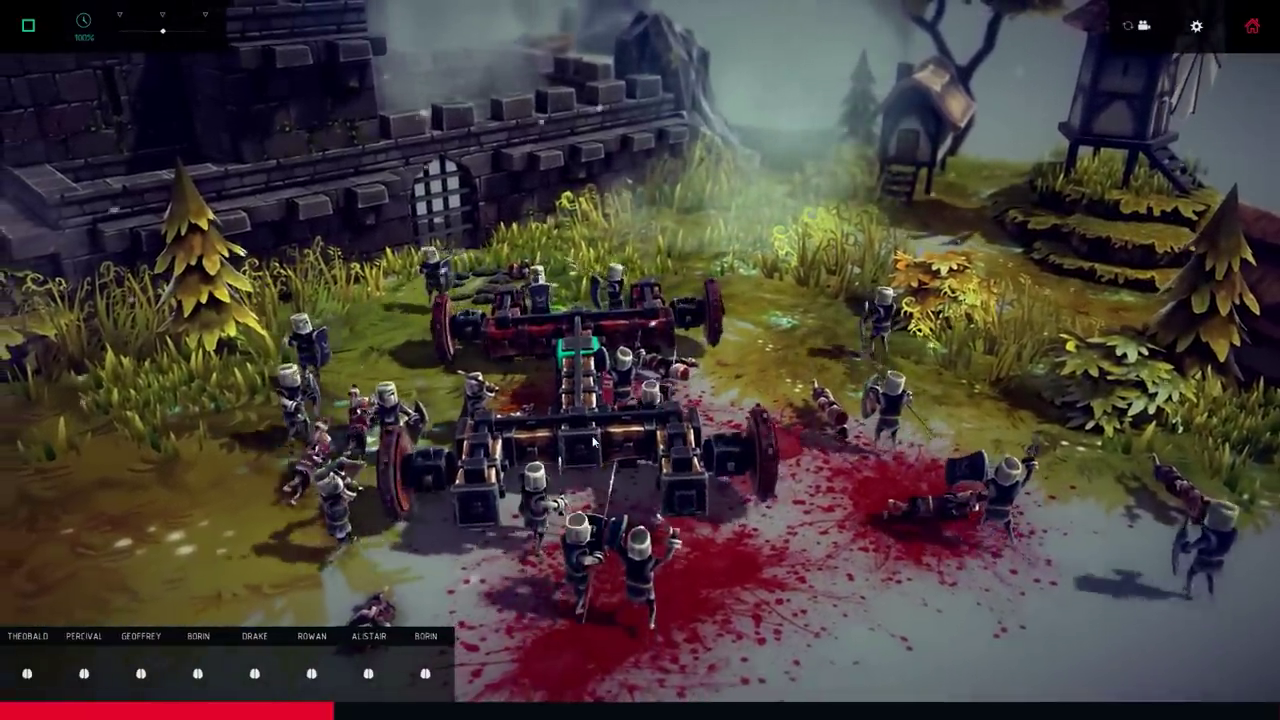
{"action": "key", "text": "space"}
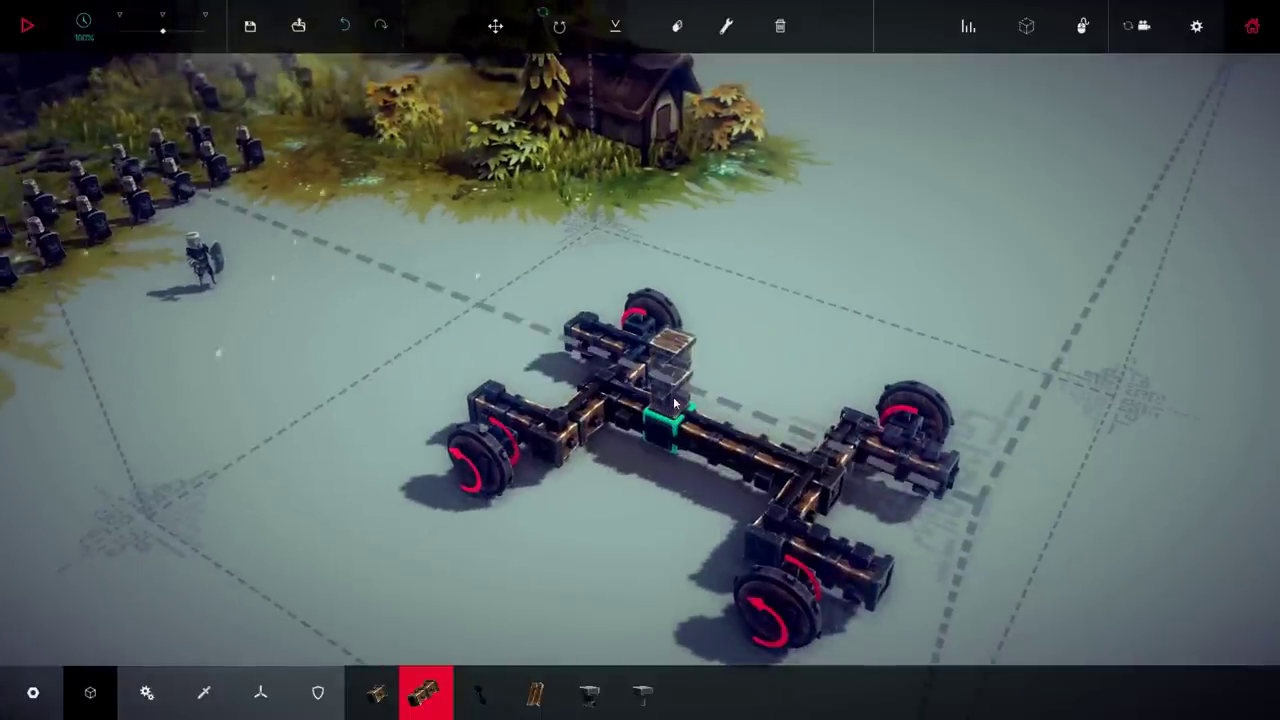
Stack a block on the centre block, test it, then lay a Small Wooden Block arm across the top
{"action": "left_click", "coordinate": [673, 396]}
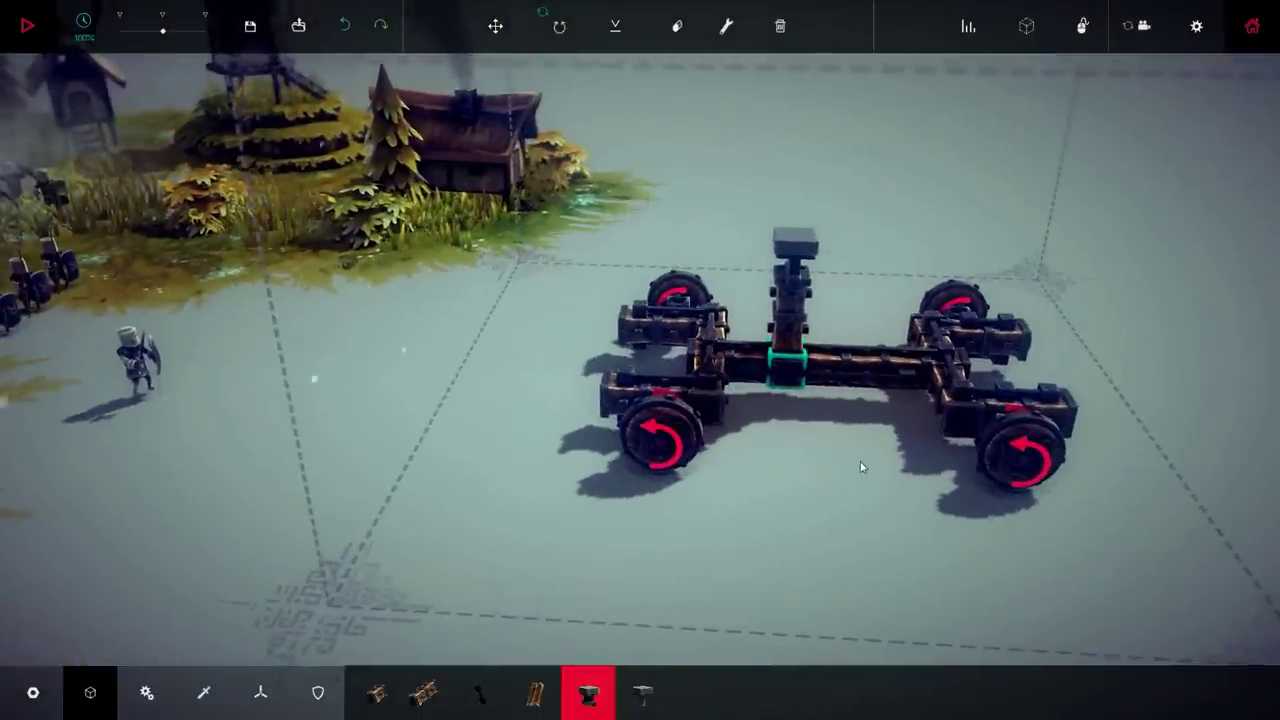
{"action": "key", "text": "space"}
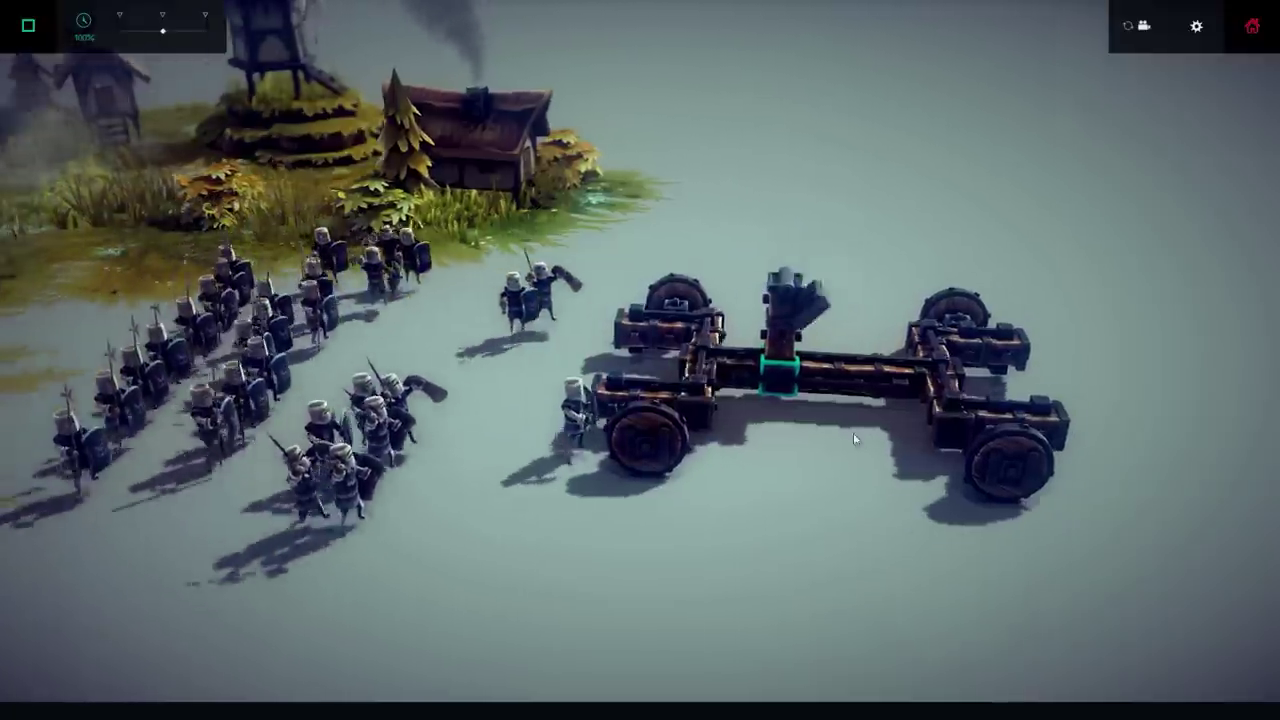
{"action": "key", "text": "space"}
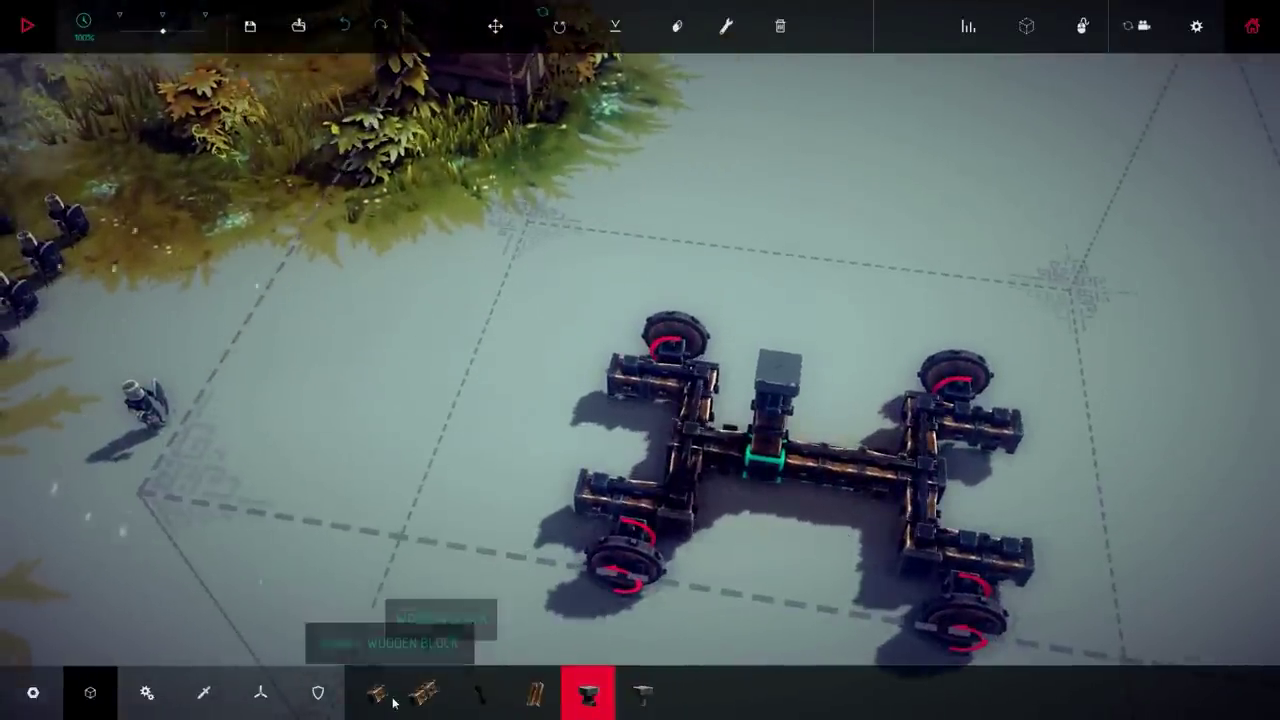
{"action": "left_click", "coordinate": [376, 693]}
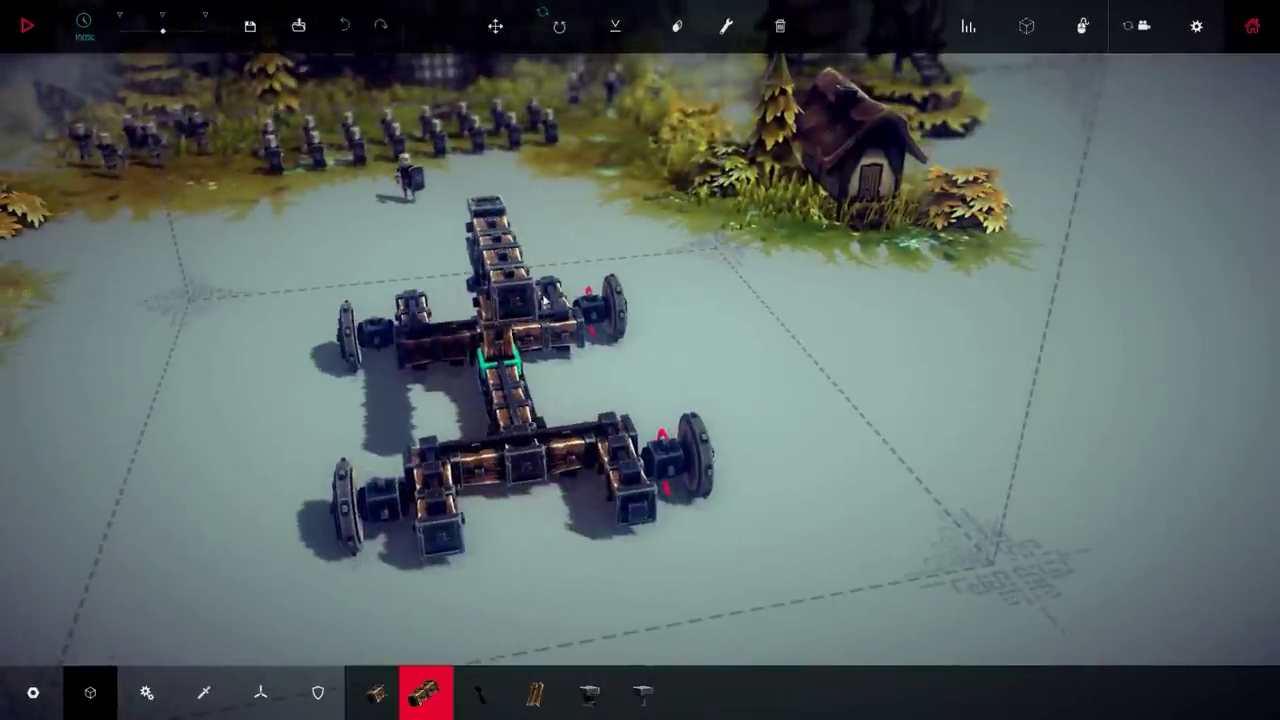
{"action": "left_click", "coordinate": [545, 295]}
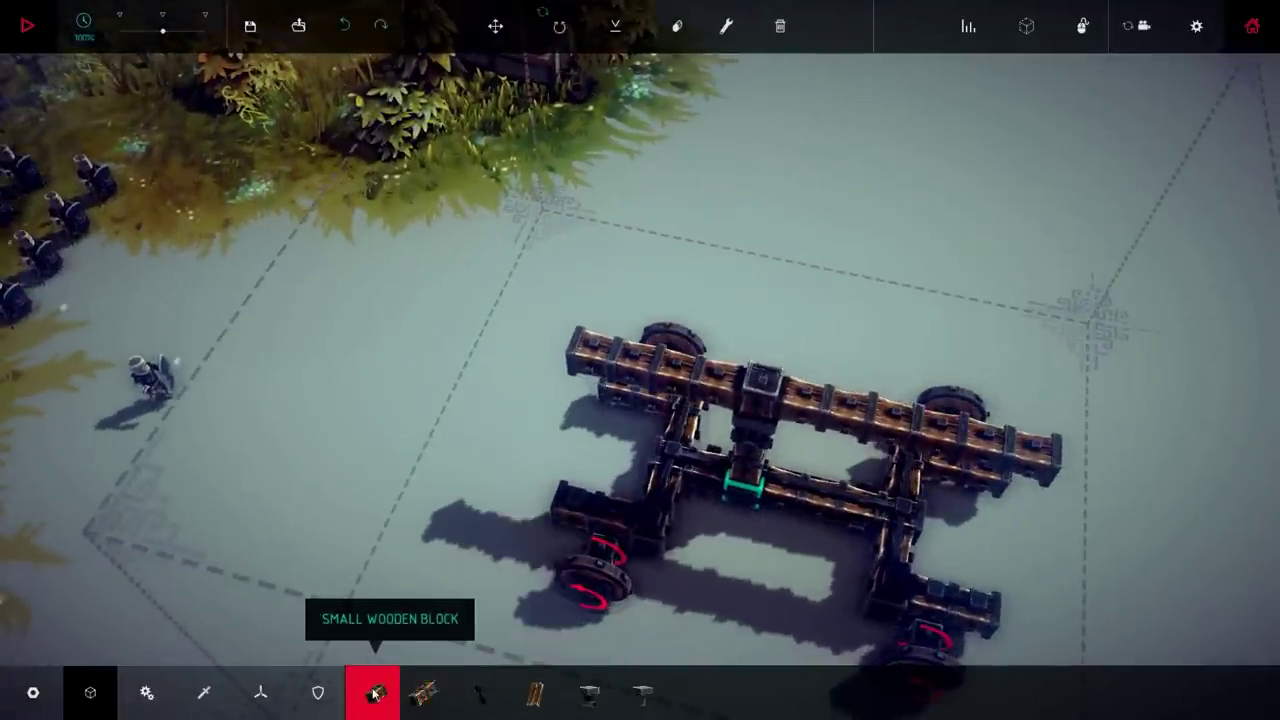
Place a Holder on the throwing arm's end and test how the arm swings
{"action": "left_click", "coordinate": [318, 692]}
{"action": "left_click", "coordinate": [260, 692]}
{"action": "left_click", "coordinate": [183, 692]}
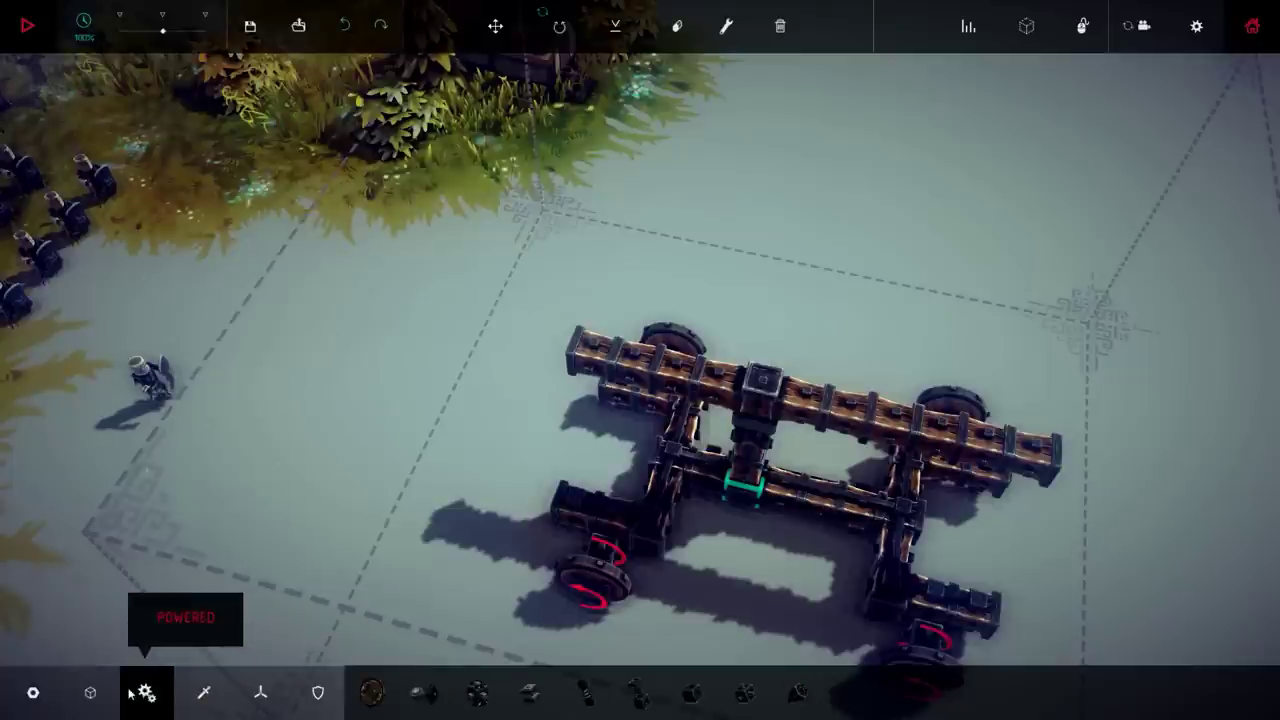
{"action": "left_click", "coordinate": [201, 693]}
{"action": "left_click", "coordinate": [757, 690]}
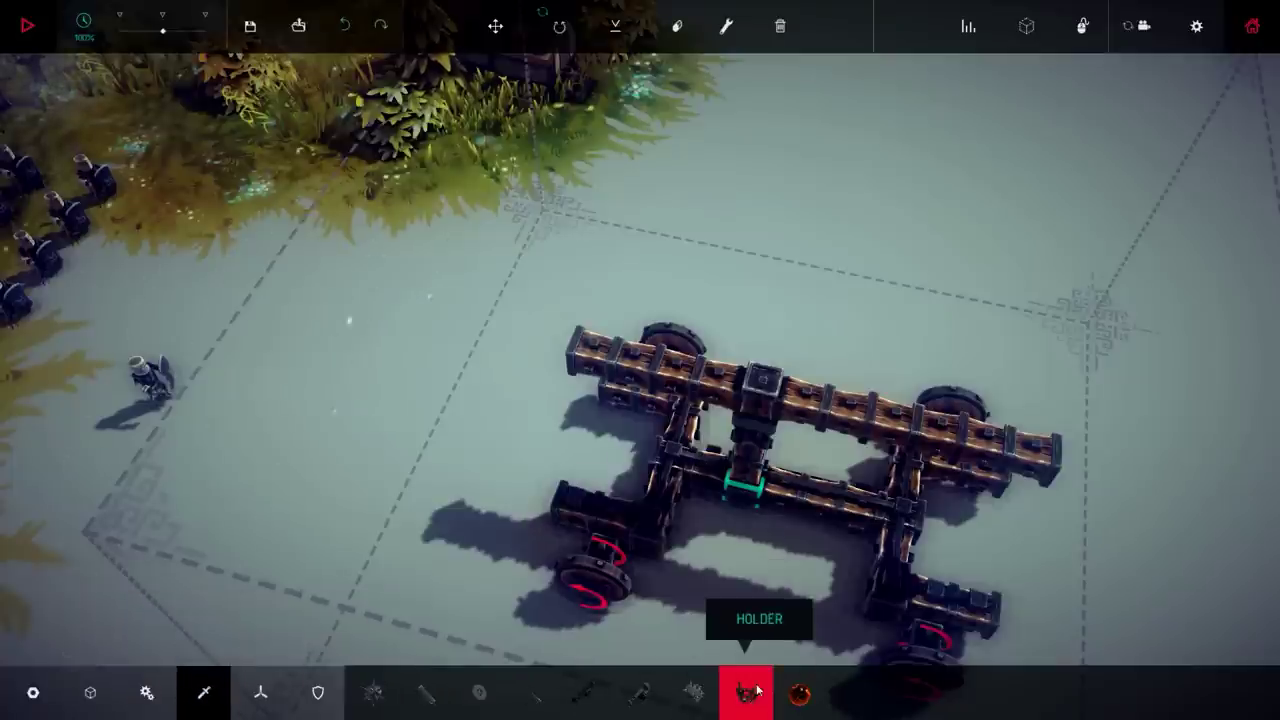
{"action": "left_click", "coordinate": [1038, 444]}
{"action": "key", "text": "space"}
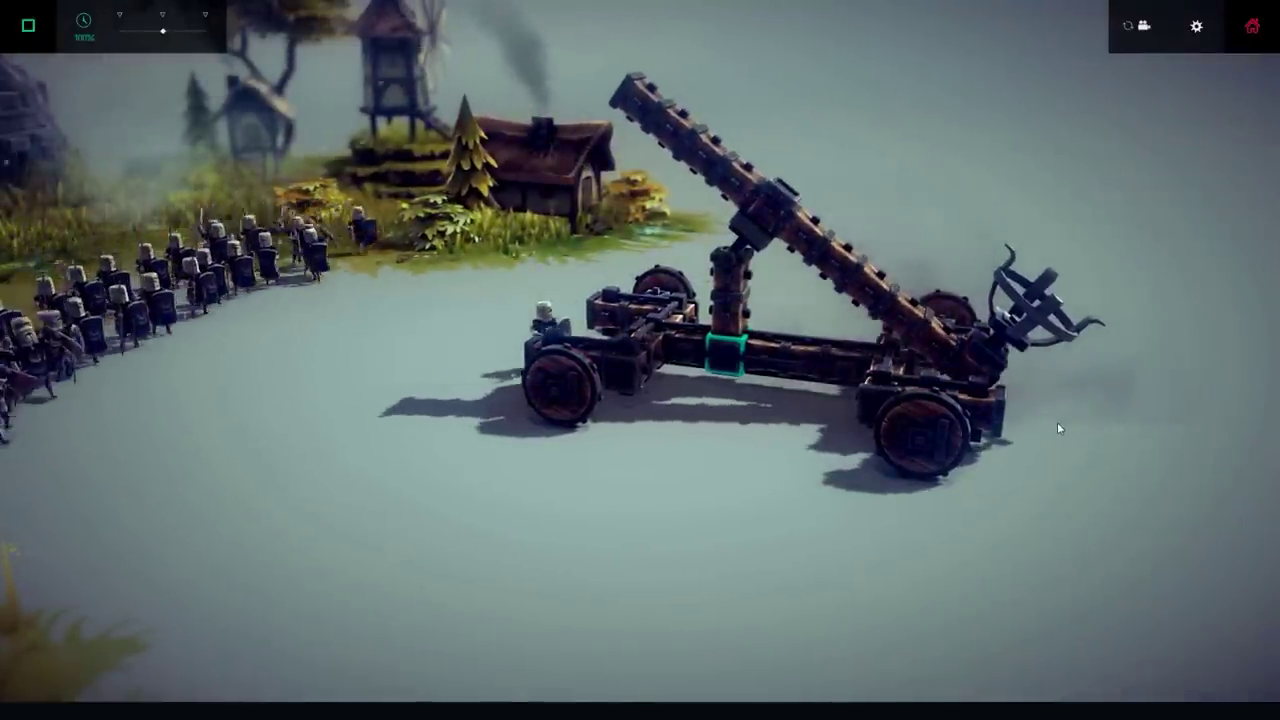
{"action": "key", "text": "space"}
{"action": "left_click_drag", "start_coordinate": [1013, 434], "coordinate": [593, 596]}
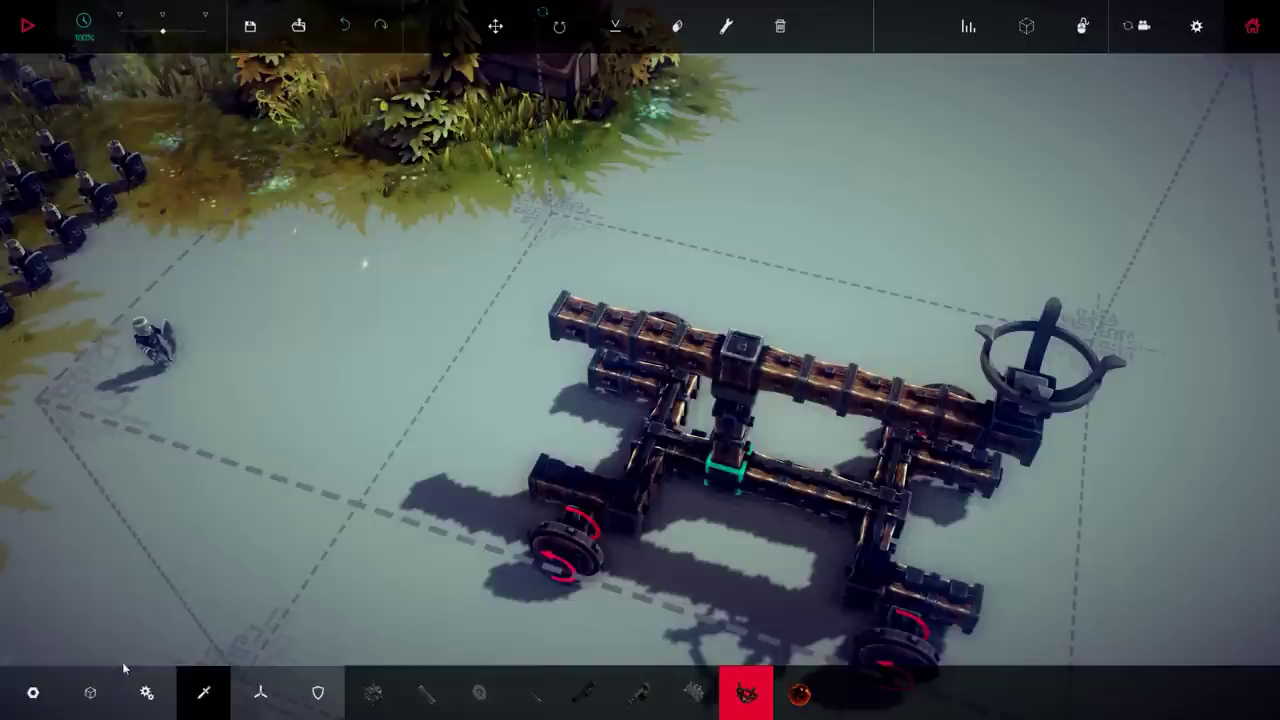
{"action": "left_click", "coordinate": [32, 692]}
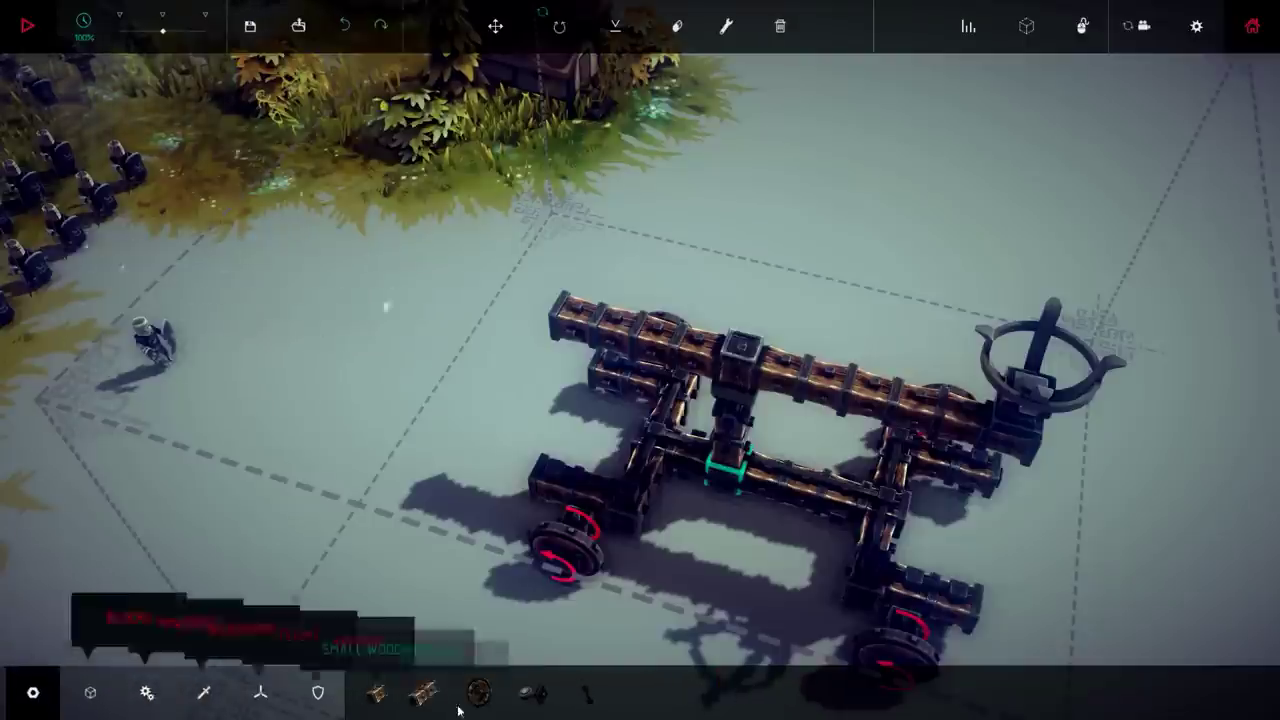
Brace the top throwing beam from end to end
{"action": "mouse_move", "coordinate": [562, 308]}
{"action": "left_mouse_down"}
{"action": "mouse_move", "coordinate": [990, 423]}
{"action": "mouse_move", "coordinate": [1010, 455]}
{"action": "left_mouse_up"}
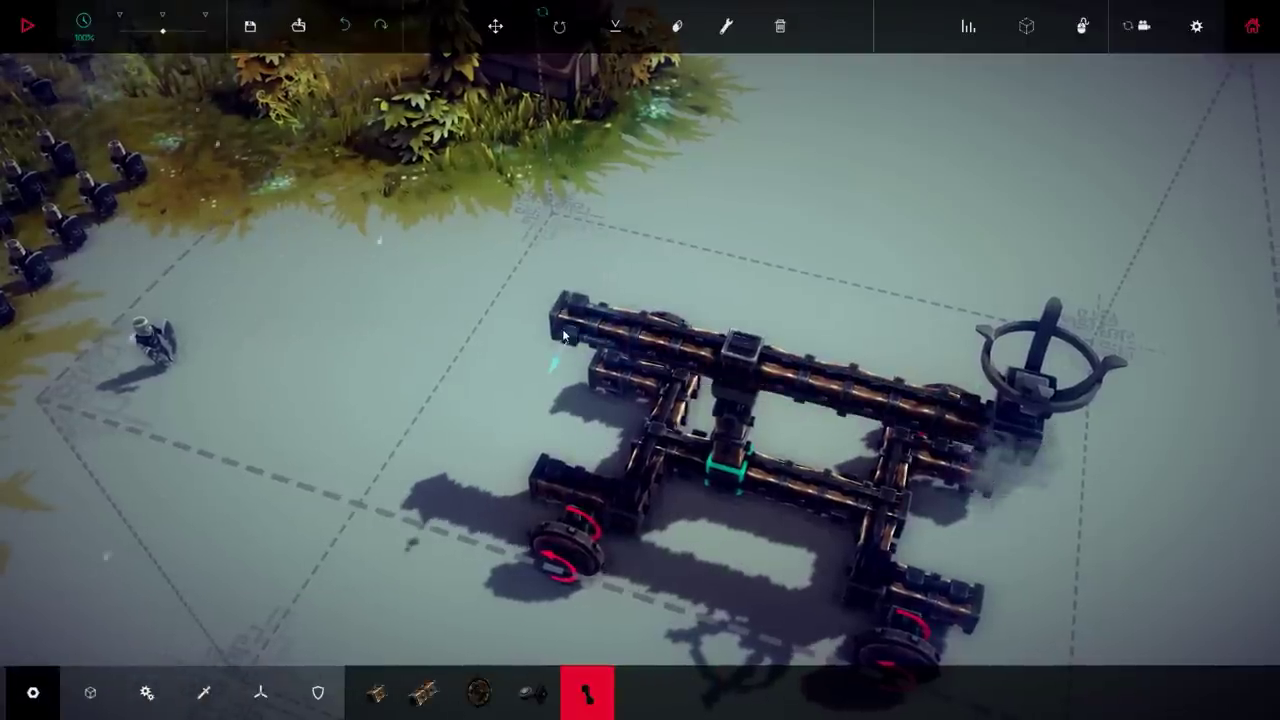
{"action": "mouse_move", "coordinate": [745, 388]}
{"action": "left_mouse_down"}
{"action": "mouse_move", "coordinate": [522, 392]}
{"action": "mouse_move", "coordinate": [272, 232]}
{"action": "left_mouse_up"}
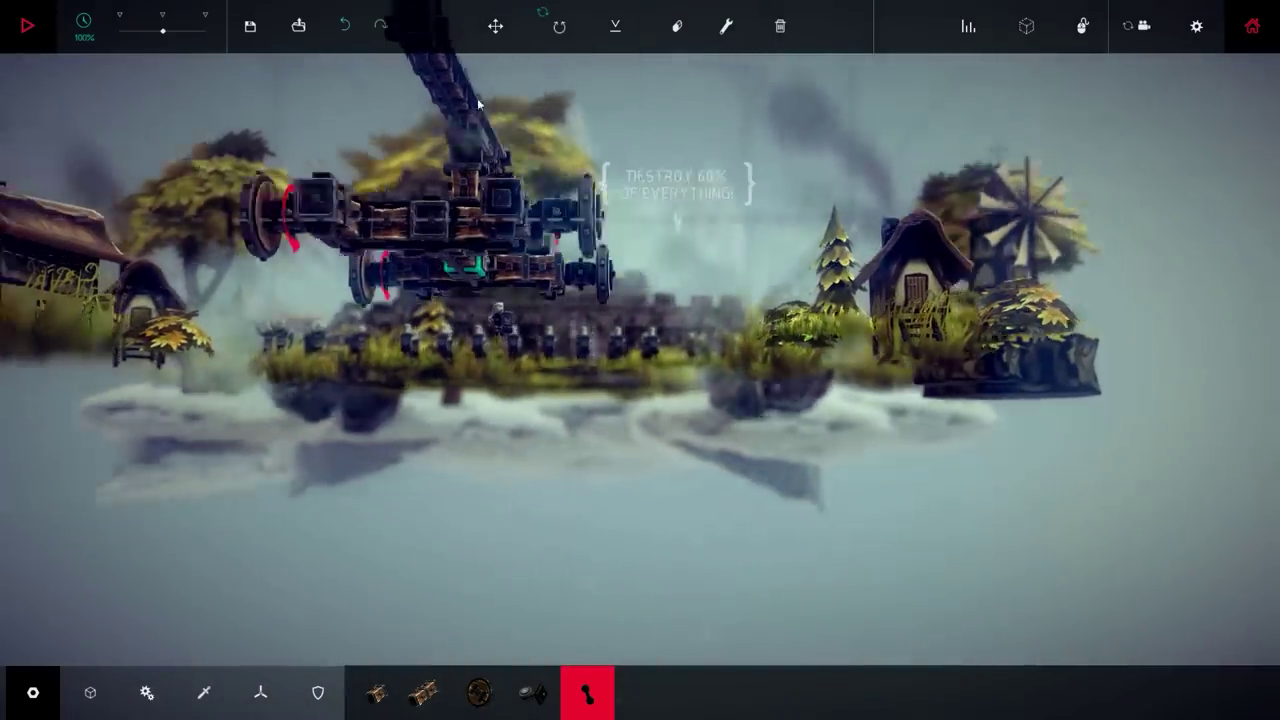
{"action": "mouse_move", "coordinate": [472, 119]}
{"action": "left_mouse_down"}
{"action": "mouse_move", "coordinate": [532, 193]}
{"action": "mouse_move", "coordinate": [833, 147]}
{"action": "left_mouse_up"}
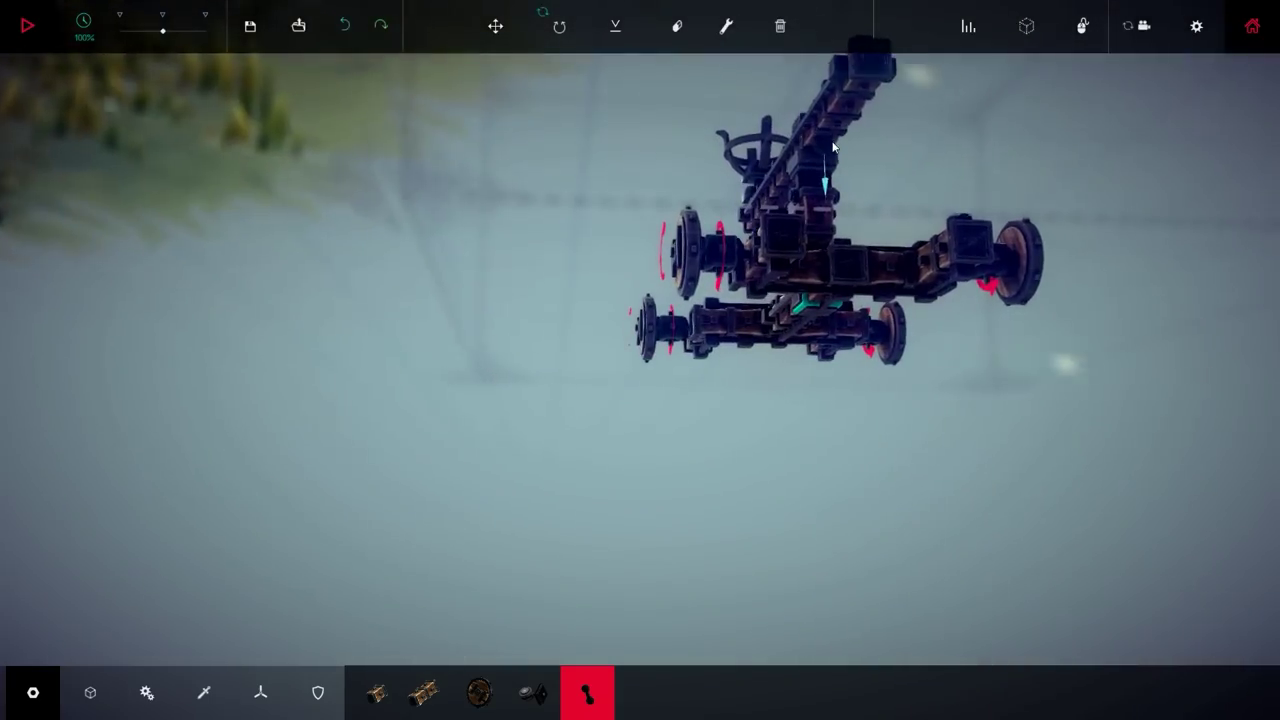
{"action": "mouse_move", "coordinate": [867, 101]}
{"action": "left_mouse_down"}
{"action": "mouse_move", "coordinate": [951, 149]}
{"action": "mouse_move", "coordinate": [1000, 197]}
{"action": "mouse_move", "coordinate": [720, 189]}
{"action": "mouse_move", "coordinate": [518, 152]}
{"action": "left_mouse_up"}
{"action": "mouse_move", "coordinate": [404, 165]}
{"action": "left_mouse_down"}
{"action": "mouse_move", "coordinate": [386, 94]}
{"action": "mouse_move", "coordinate": [518, 94]}
{"action": "left_mouse_up"}
{"action": "scroll", "coordinate": [788, 402], "scroll_direction": "up", "scroll_amount": 5}
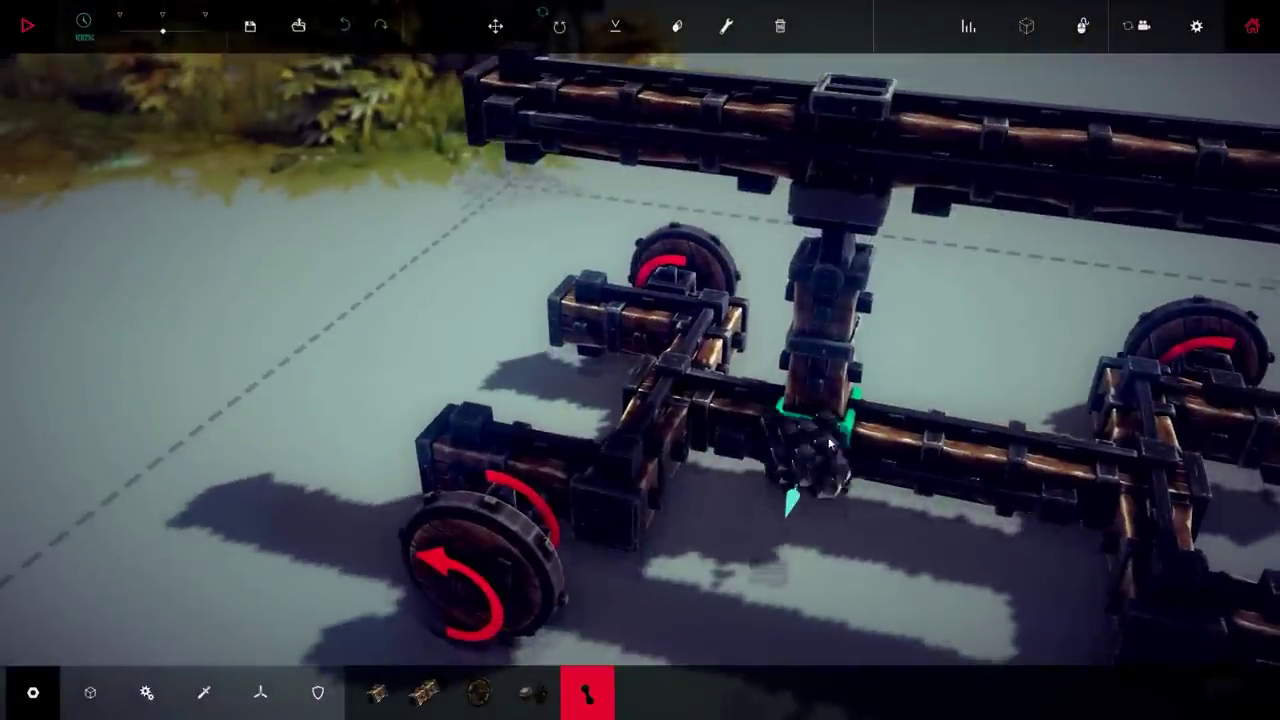
Add four braces around the central post near the starting block
{"action": "left_click", "coordinate": [830, 445]}
{"action": "left_click", "coordinate": [572, 318]}
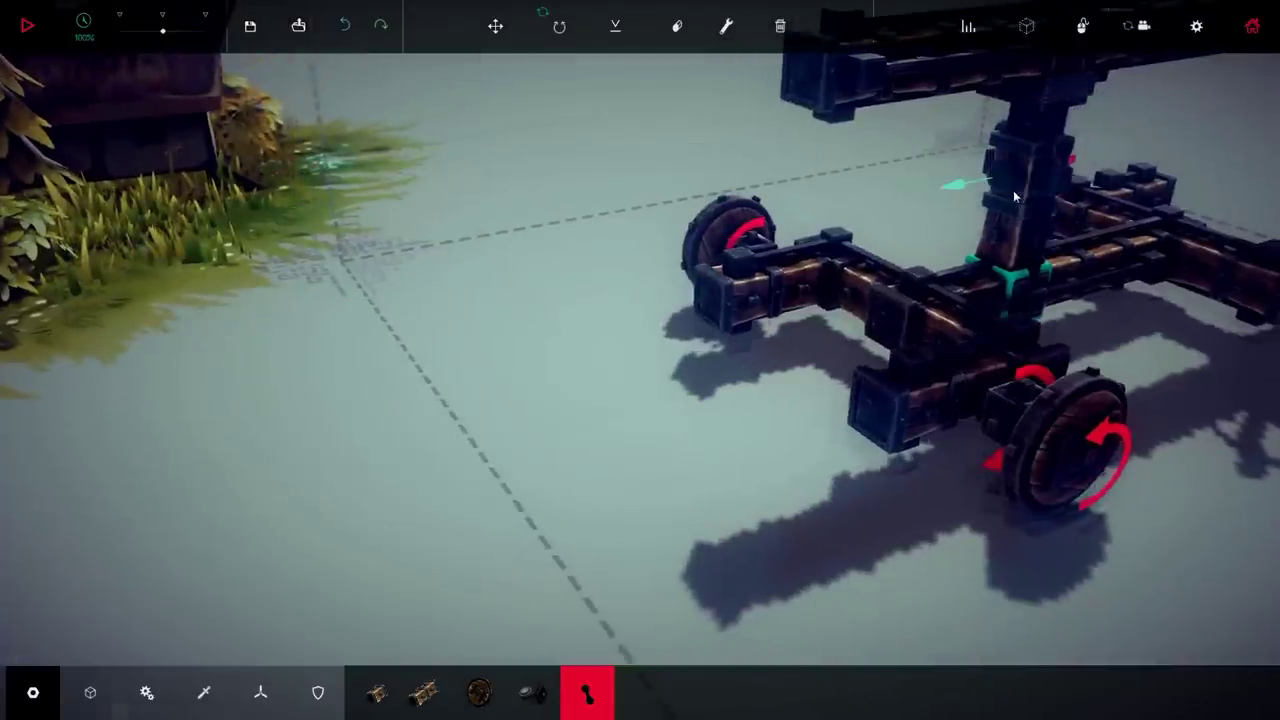
{"action": "left_click", "coordinate": [1013, 195]}
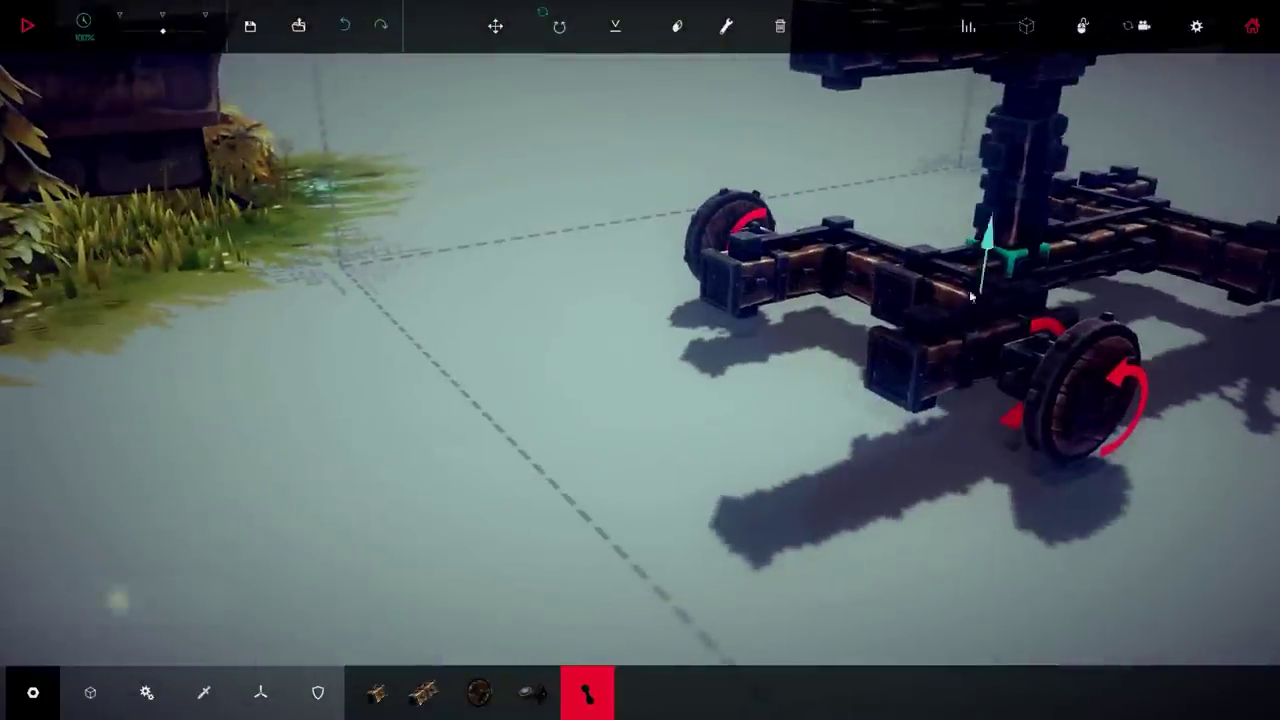
{"action": "left_click", "coordinate": [989, 234]}
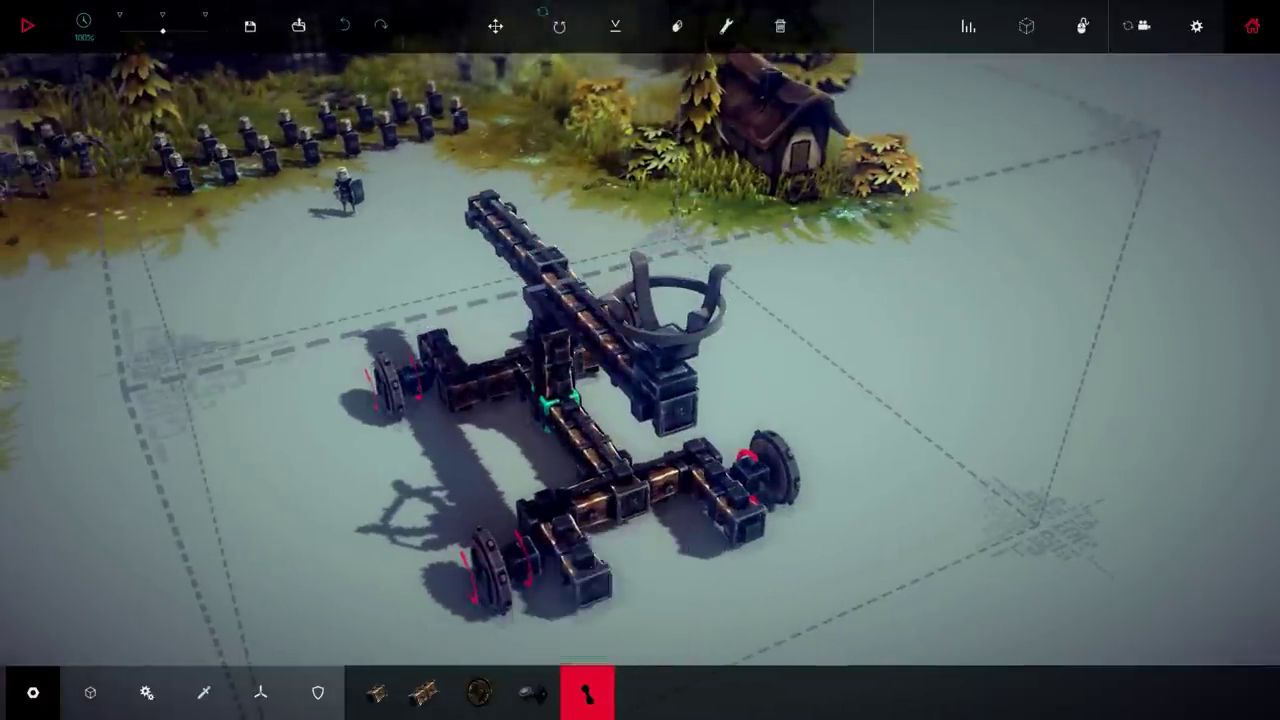
{"action": "left_click", "coordinate": [422, 693]}
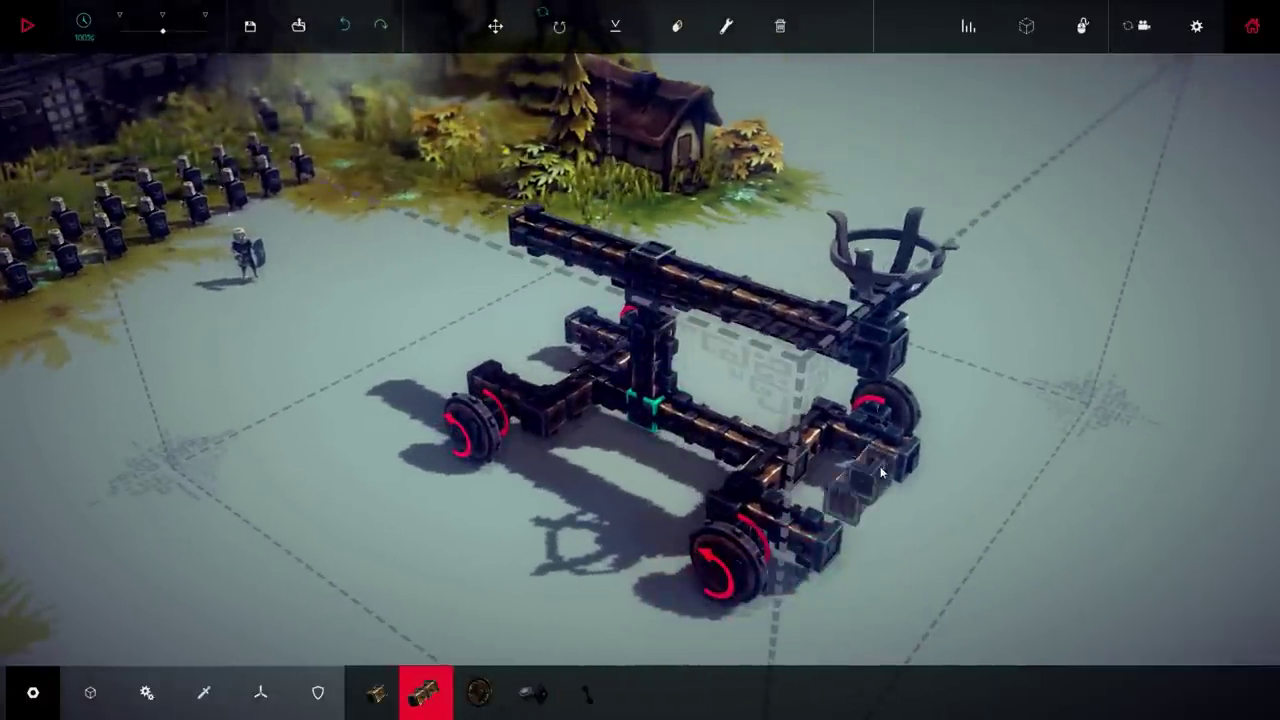
Run and reset the catapult test throw several times
{"action": "key", "text": "space"}
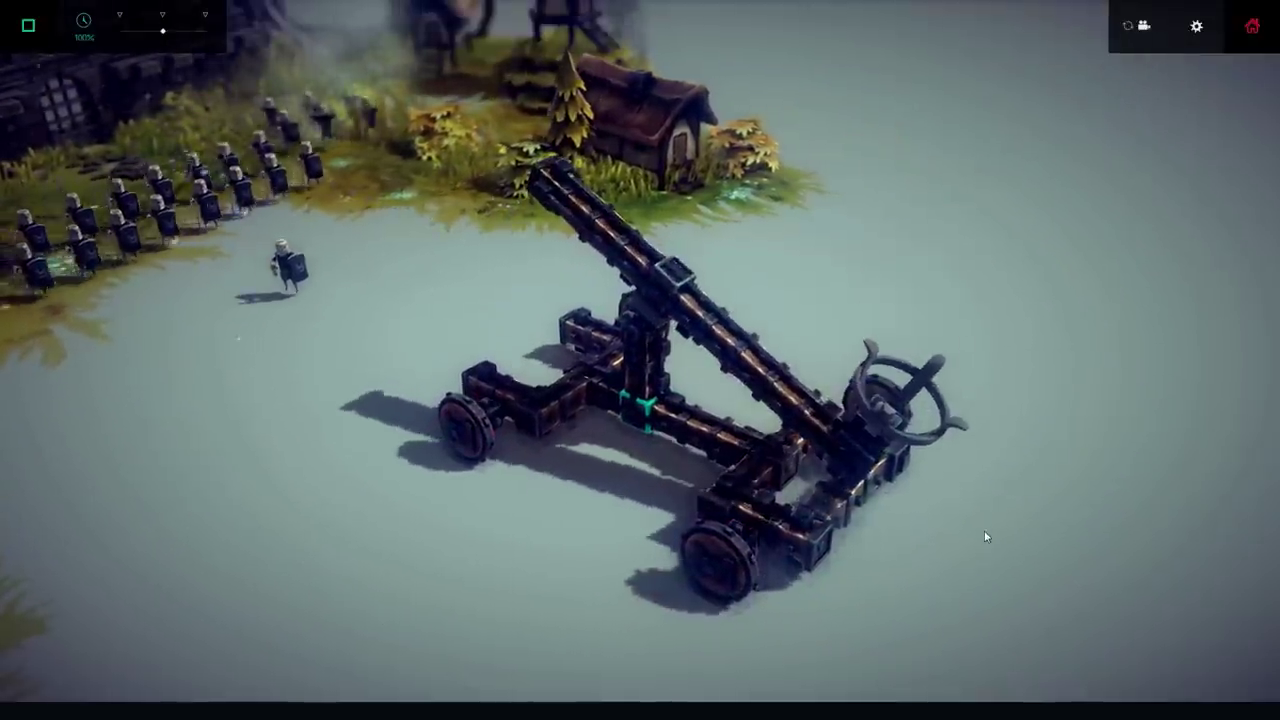
{"action": "key", "text": "space"}
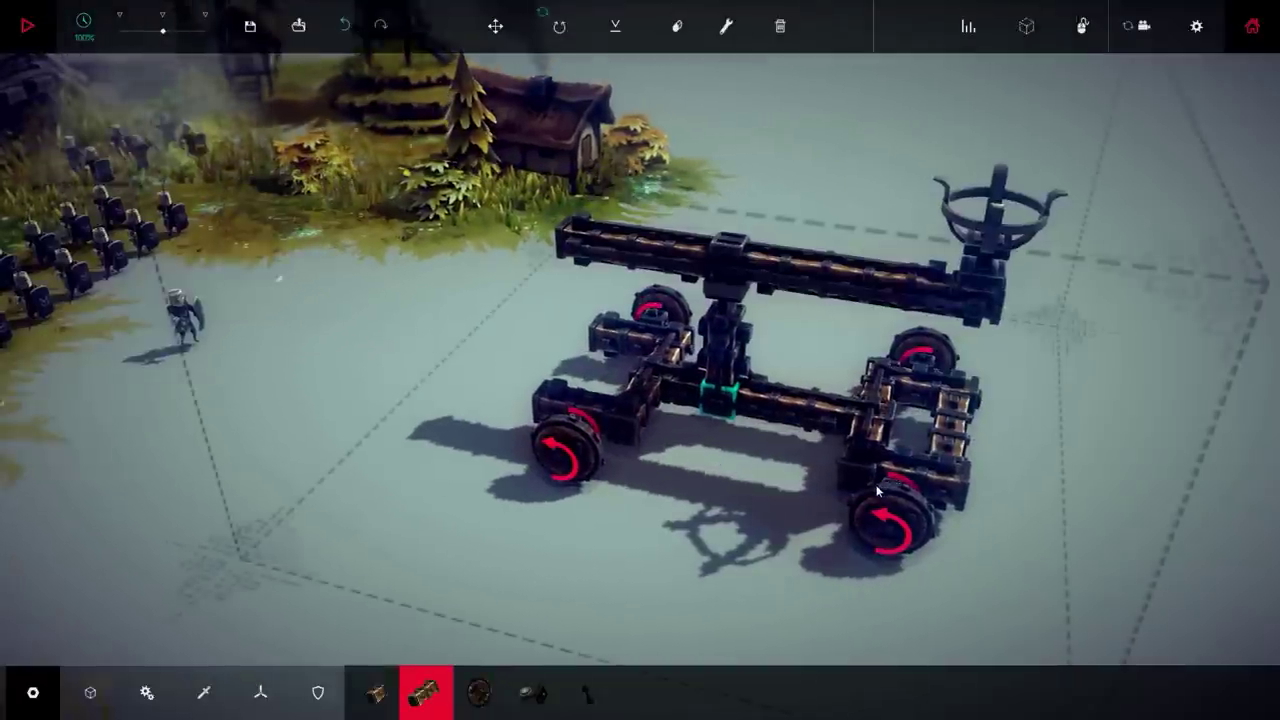
{"action": "key", "text": "space"}
{"action": "key", "text": "space"}
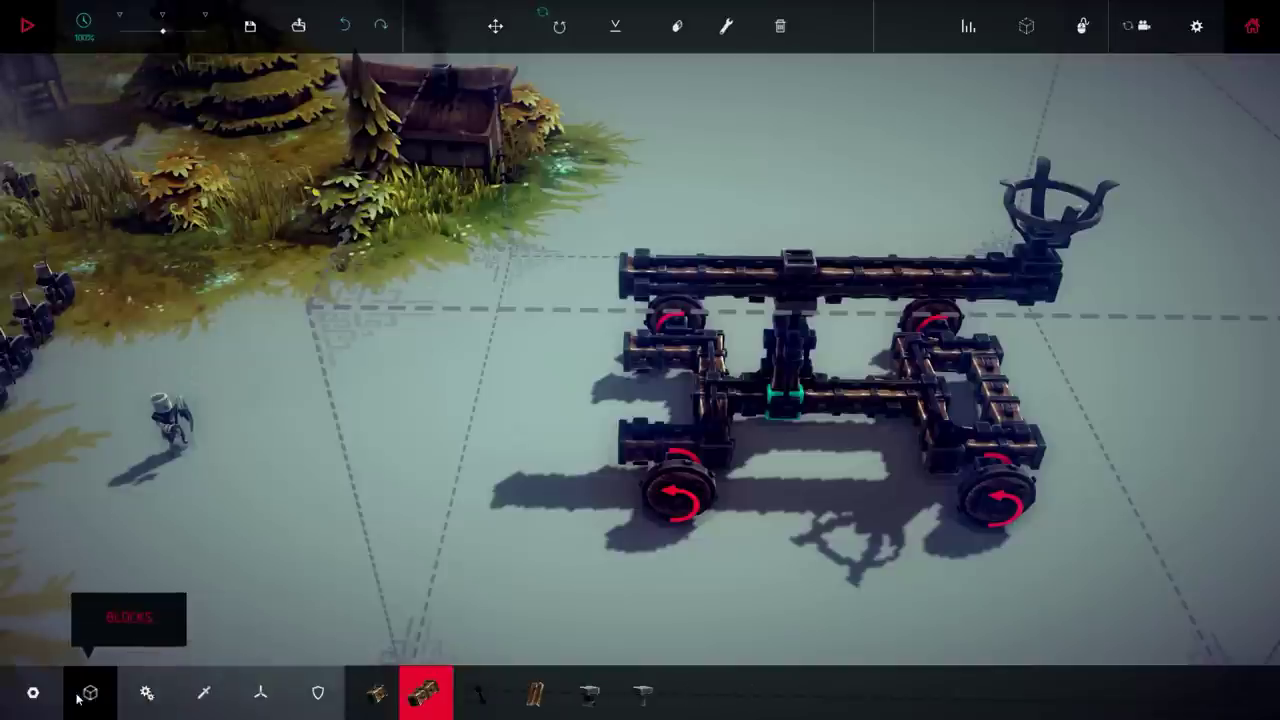
Attach a Contractable Spring rope from the arm's short end down to the frame
{"action": "left_click", "coordinate": [145, 692]}
{"action": "left_click", "coordinate": [585, 690]}
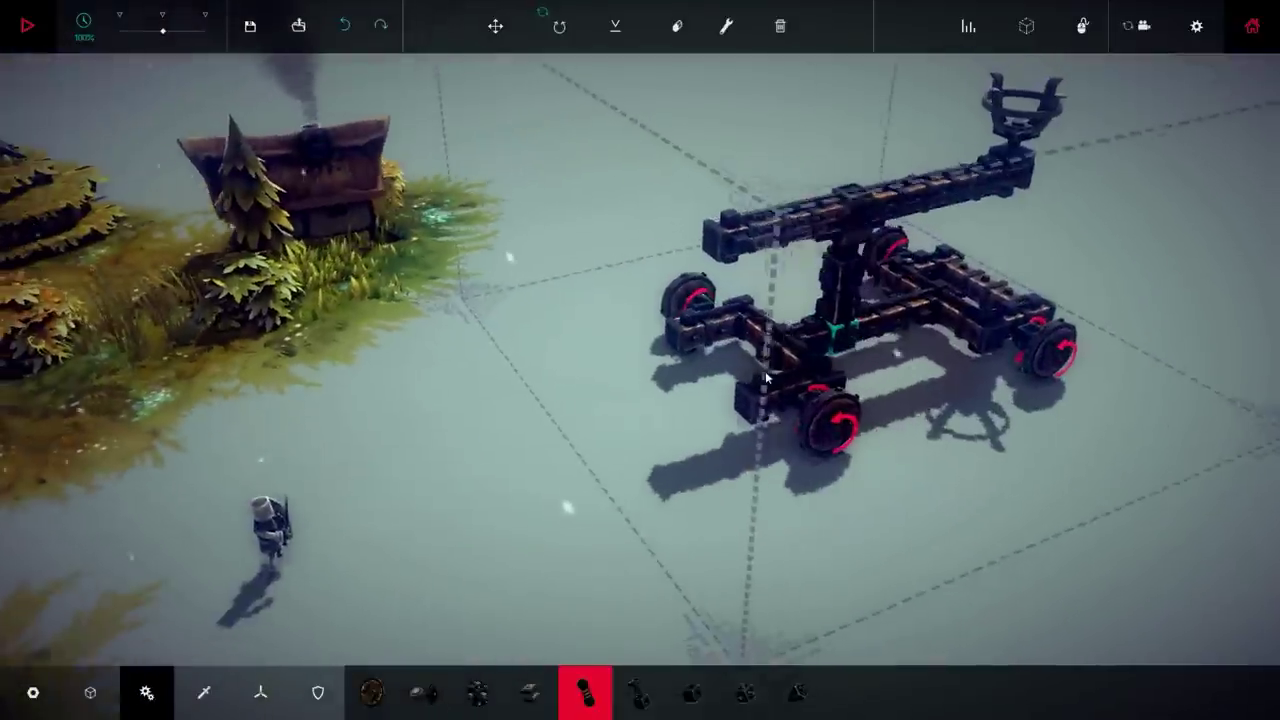
{"action": "left_click_drag", "start_coordinate": [766, 378], "coordinate": [773, 267]}
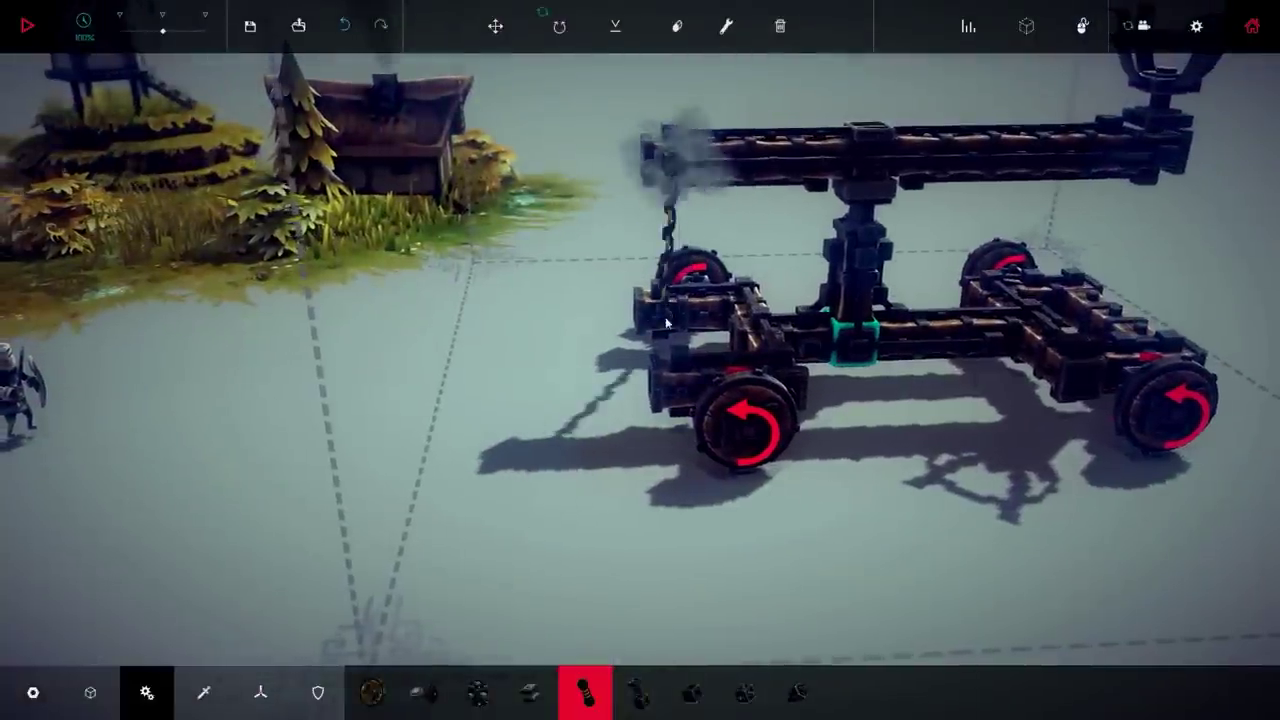
{"action": "left_click_drag", "start_coordinate": [670, 205], "coordinate": [808, 322]}
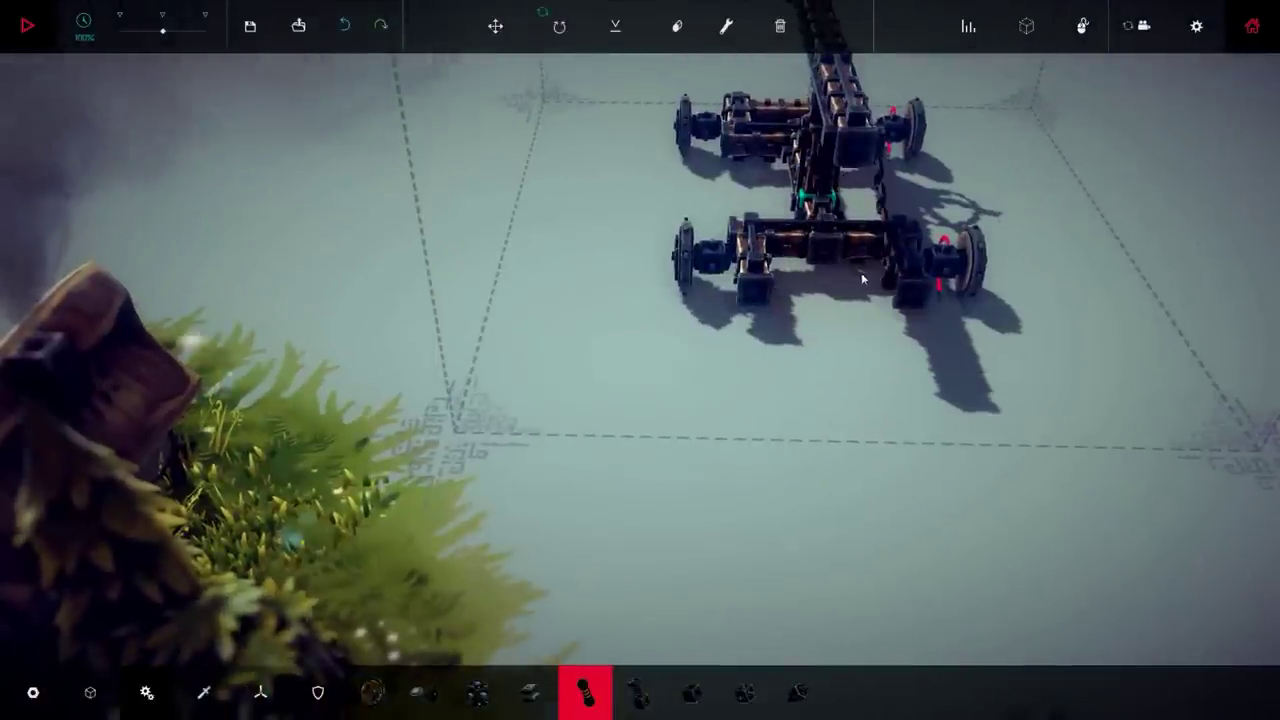
{"action": "left_click_drag", "start_coordinate": [861, 272], "coordinate": [815, 123]}
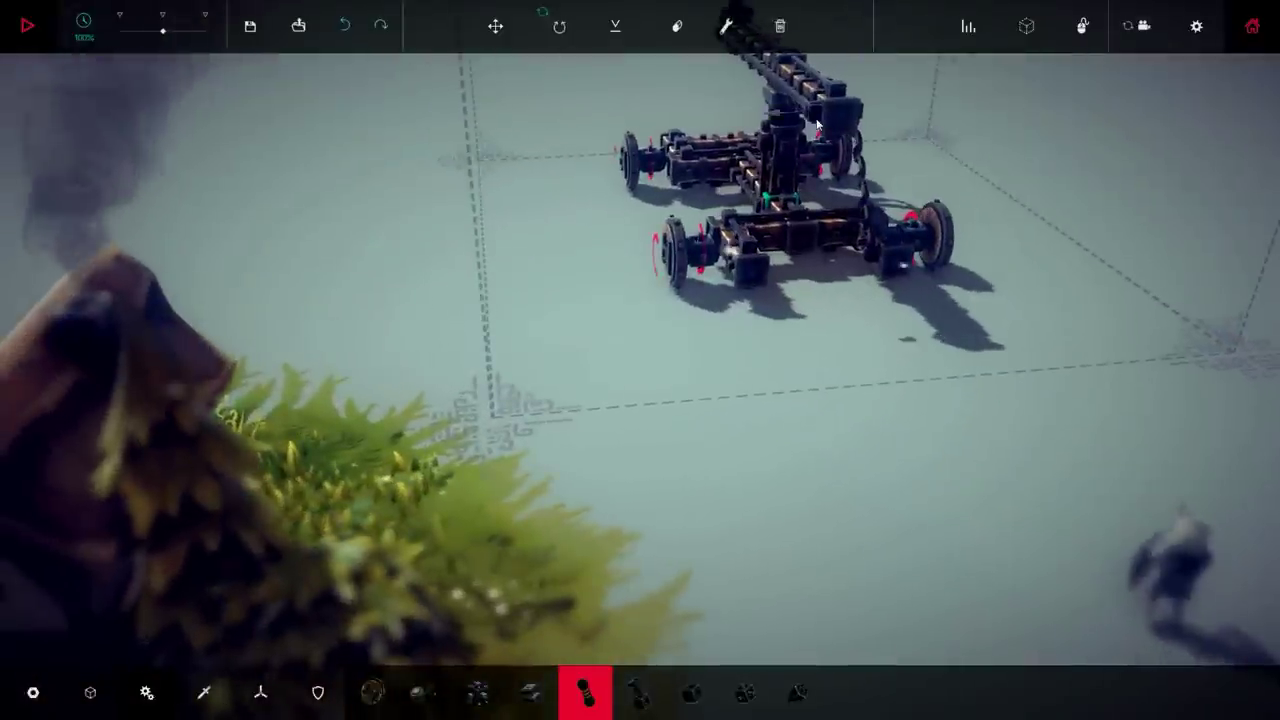
{"action": "left_click", "coordinate": [817, 124]}
{"action": "mouse_move", "coordinate": [770, 272]}
{"action": "left_mouse_down"}
{"action": "mouse_move", "coordinate": [741, 316]}
{"action": "mouse_move", "coordinate": [827, 366]}
{"action": "left_mouse_up"}
Run a test throw, watch it toward the village, then reset
{"action": "key", "text": "space"}
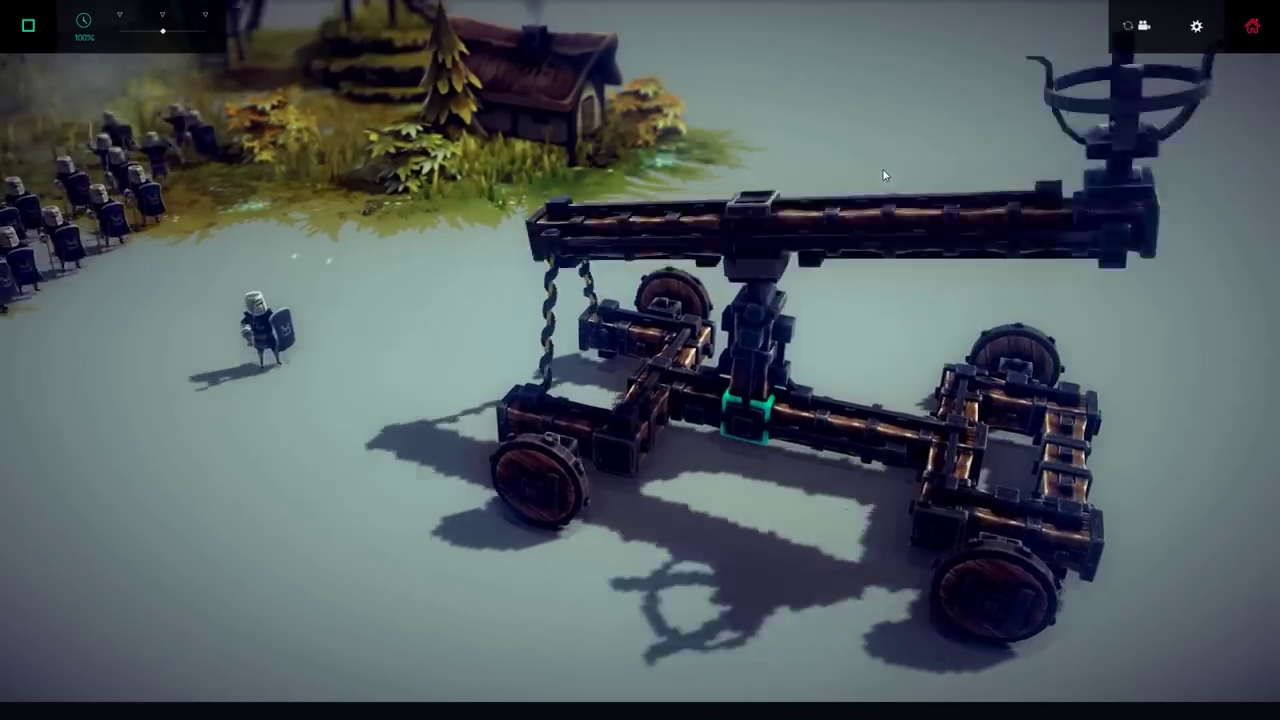
{"action": "scroll", "coordinate": [882, 175], "scroll_direction": "down", "scroll_amount": 10}
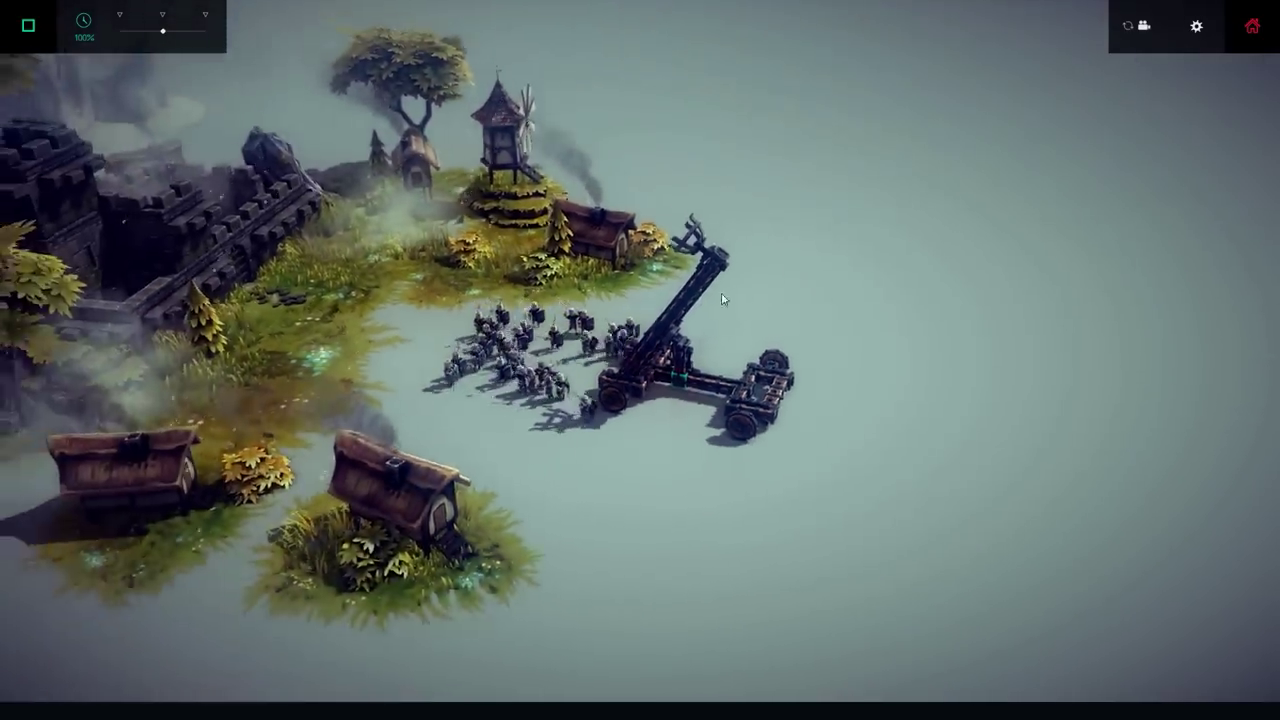
{"action": "left_click_drag", "start_coordinate": [723, 298], "coordinate": [712, 298]}
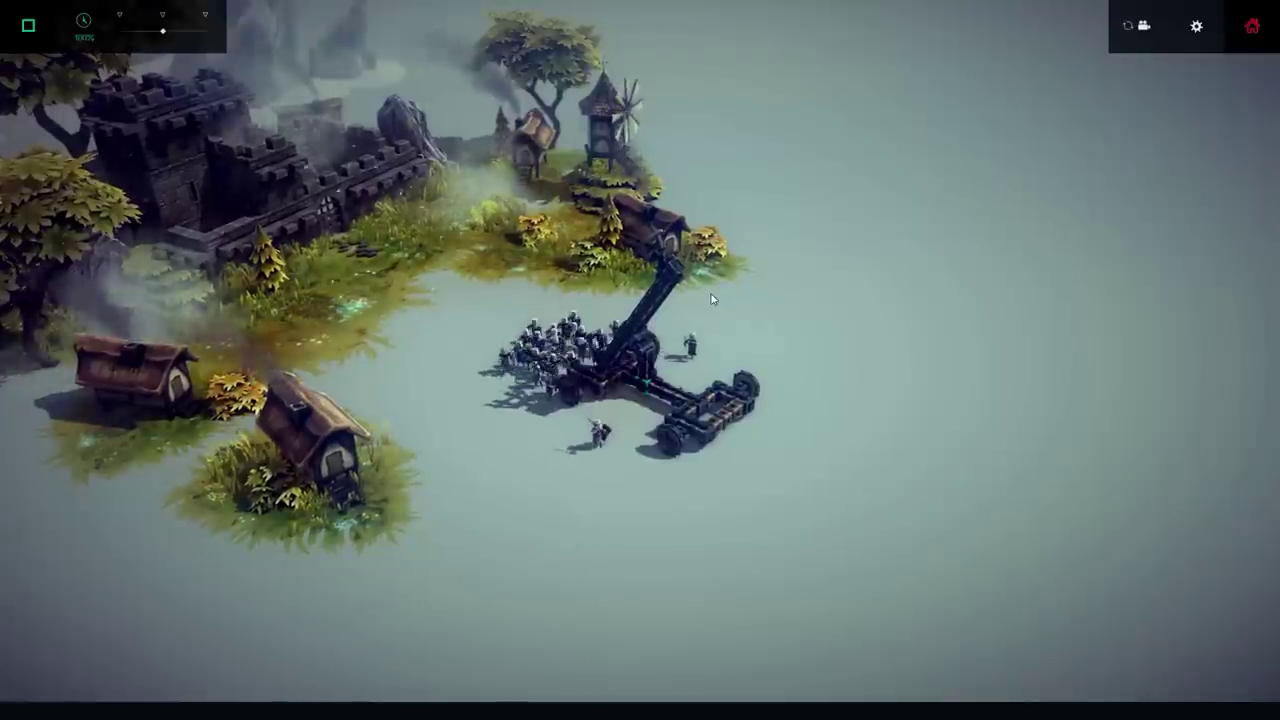
{"action": "key", "text": "space"}
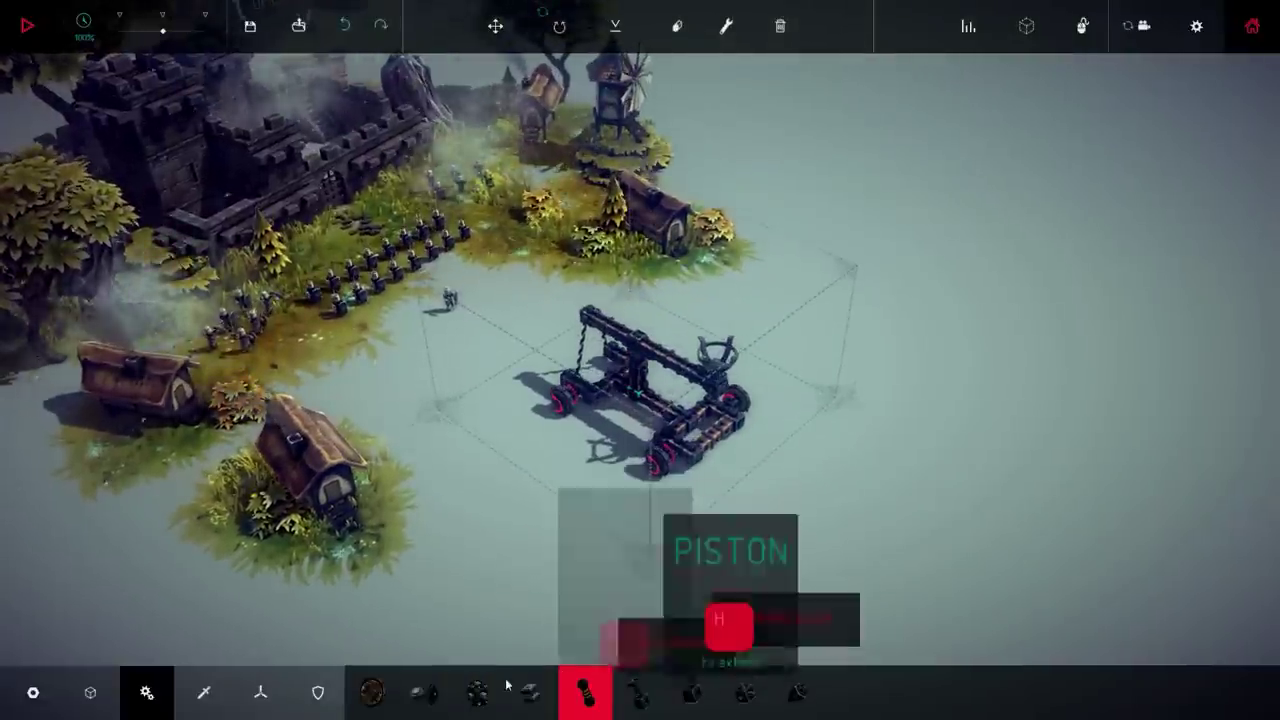
Select the Bomb from the weapon parts as the catapult's ammunition
{"action": "left_click", "coordinate": [90, 693]}
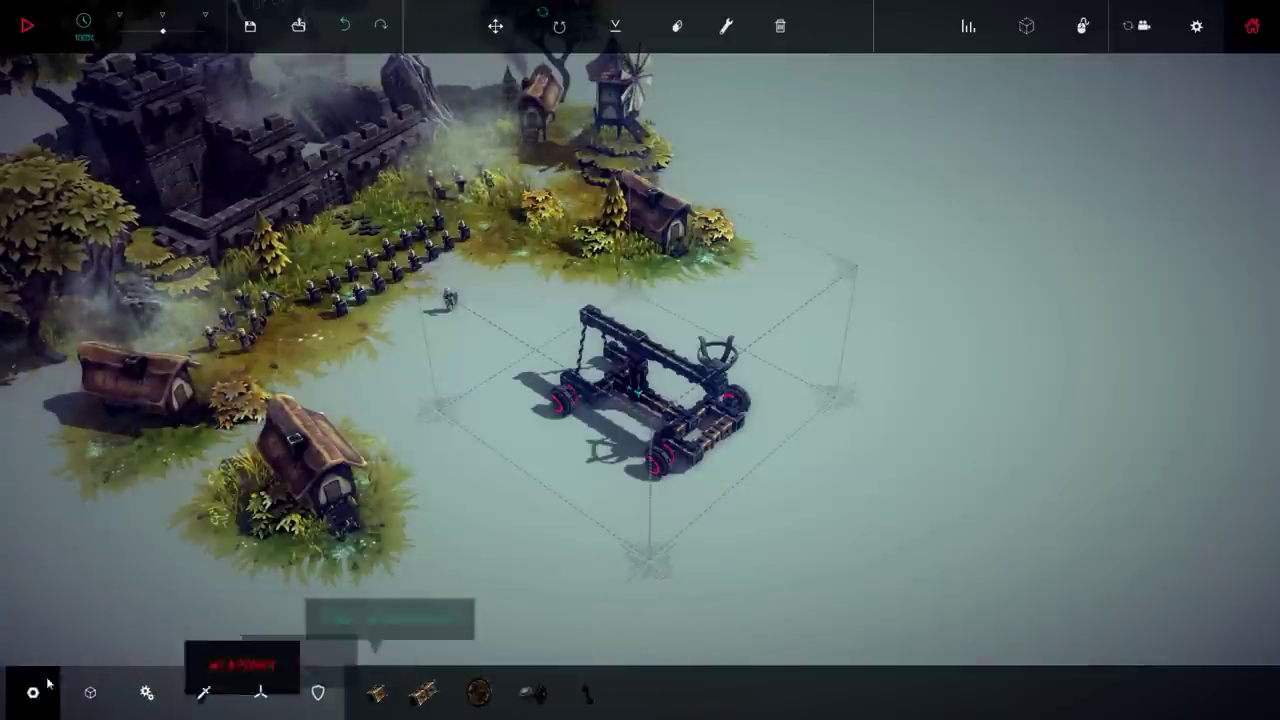
{"action": "left_click", "coordinate": [146, 693]}
{"action": "left_click", "coordinate": [204, 693]}
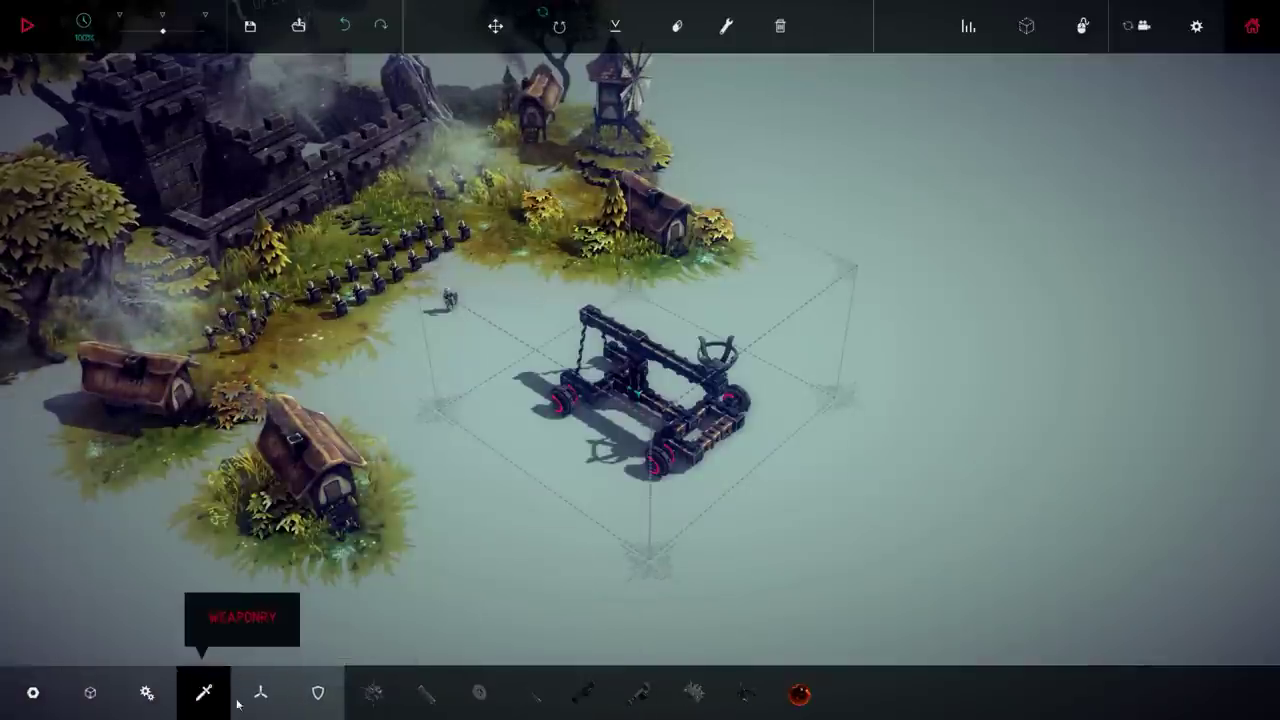
{"action": "left_click", "coordinate": [672, 691]}
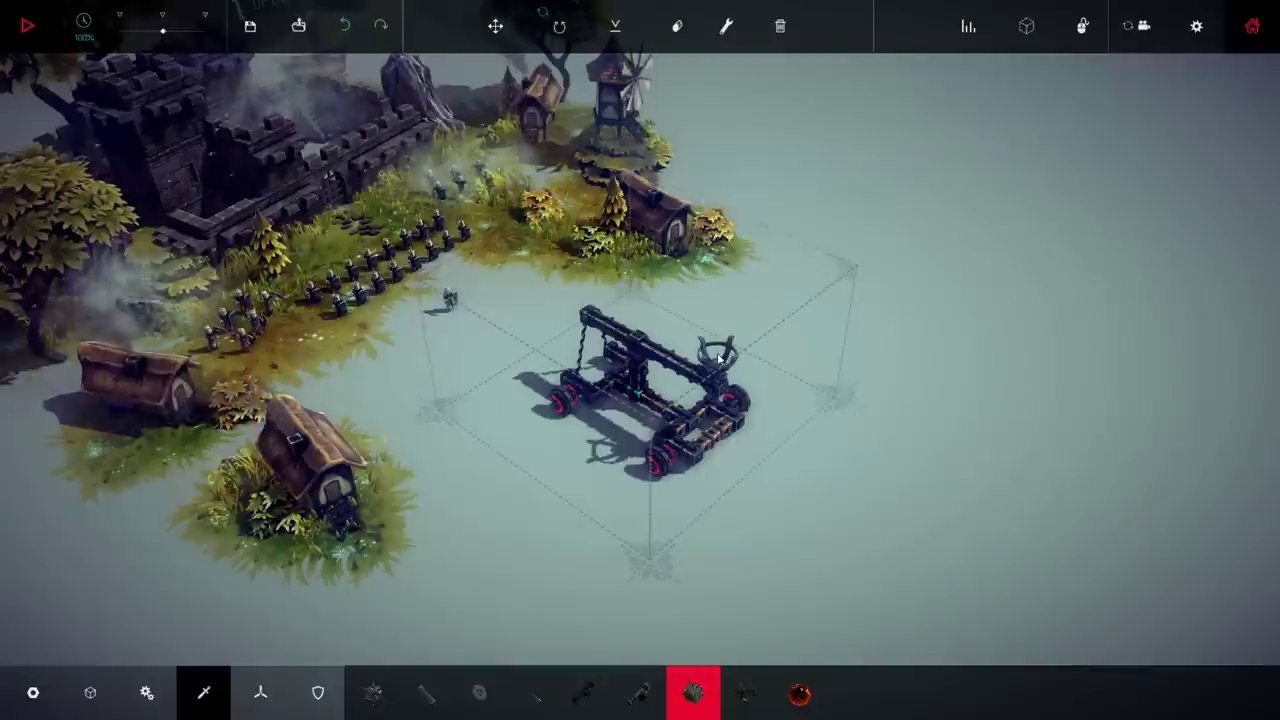
{"action": "scroll", "coordinate": [857, 377], "scroll_direction": "up", "scroll_amount": 3}
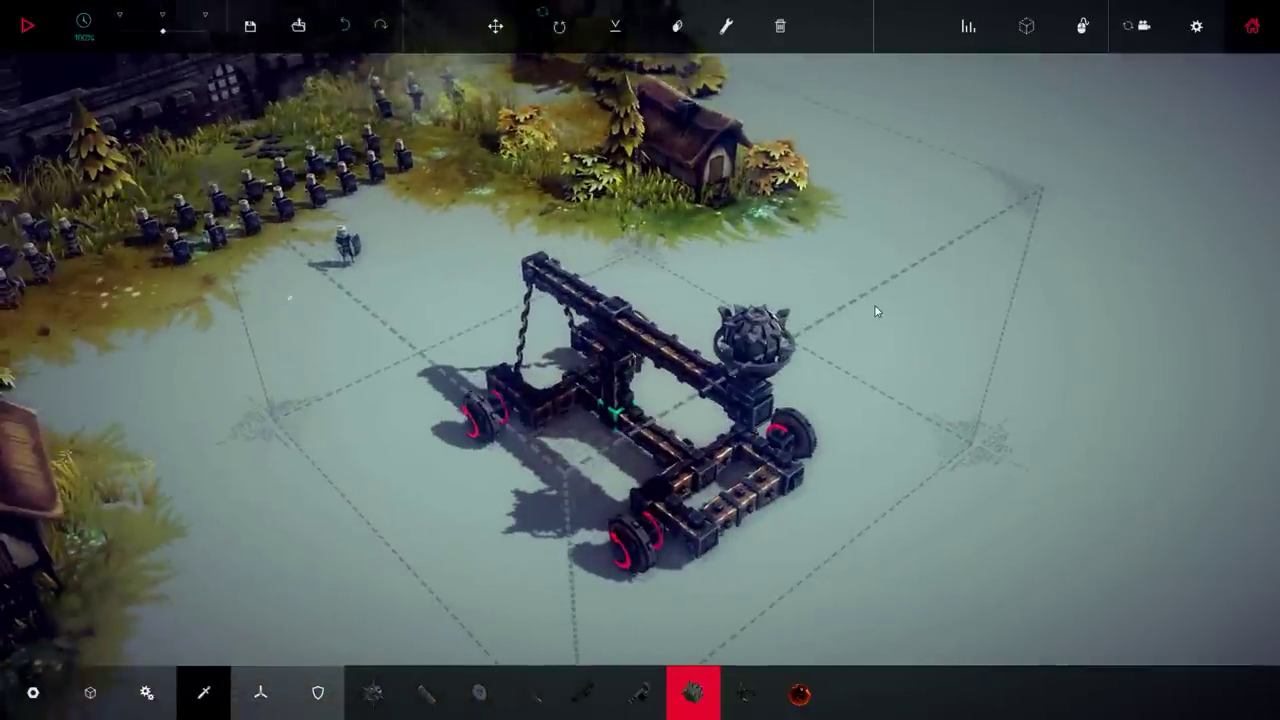
{"action": "scroll", "coordinate": [876, 312], "scroll_direction": "down", "scroll_amount": 3}
Fire the bomb-loaded catapult at the castle with the L release, watching the shot, then reset
{"action": "key", "text": "space"}
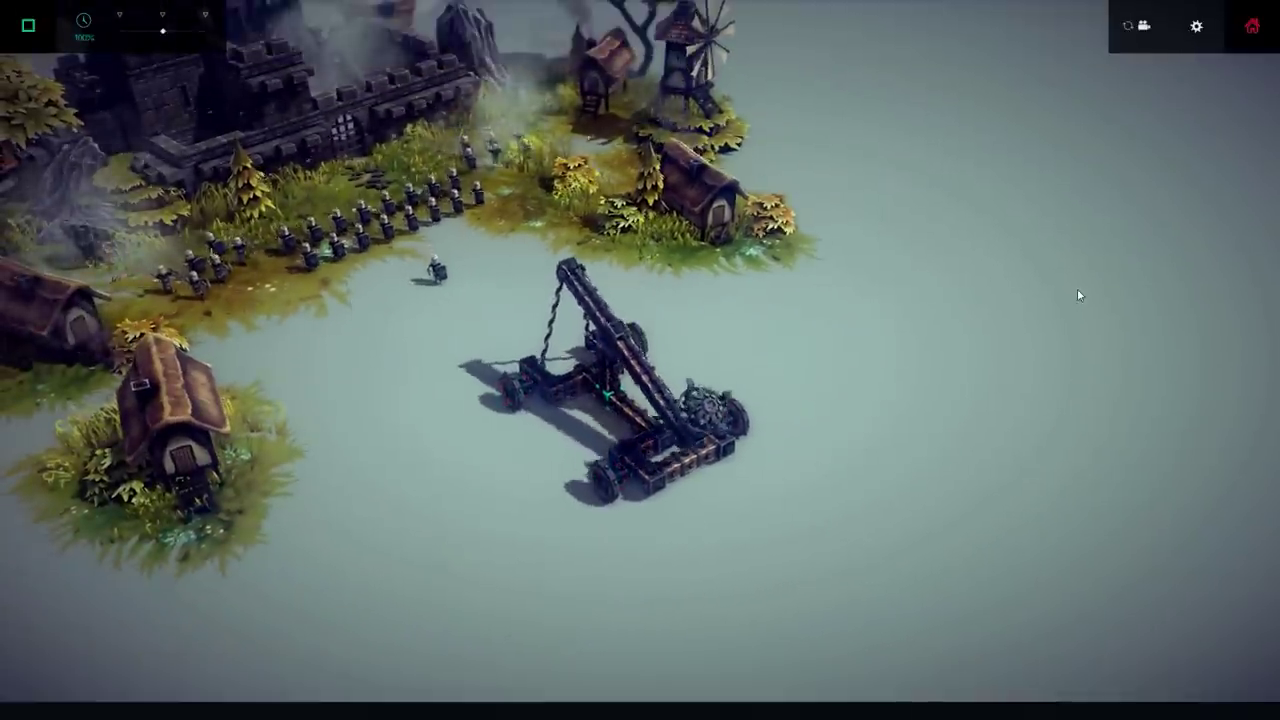
{"action": "scroll", "coordinate": [1077, 288], "scroll_direction": "down", "scroll_amount": 5}
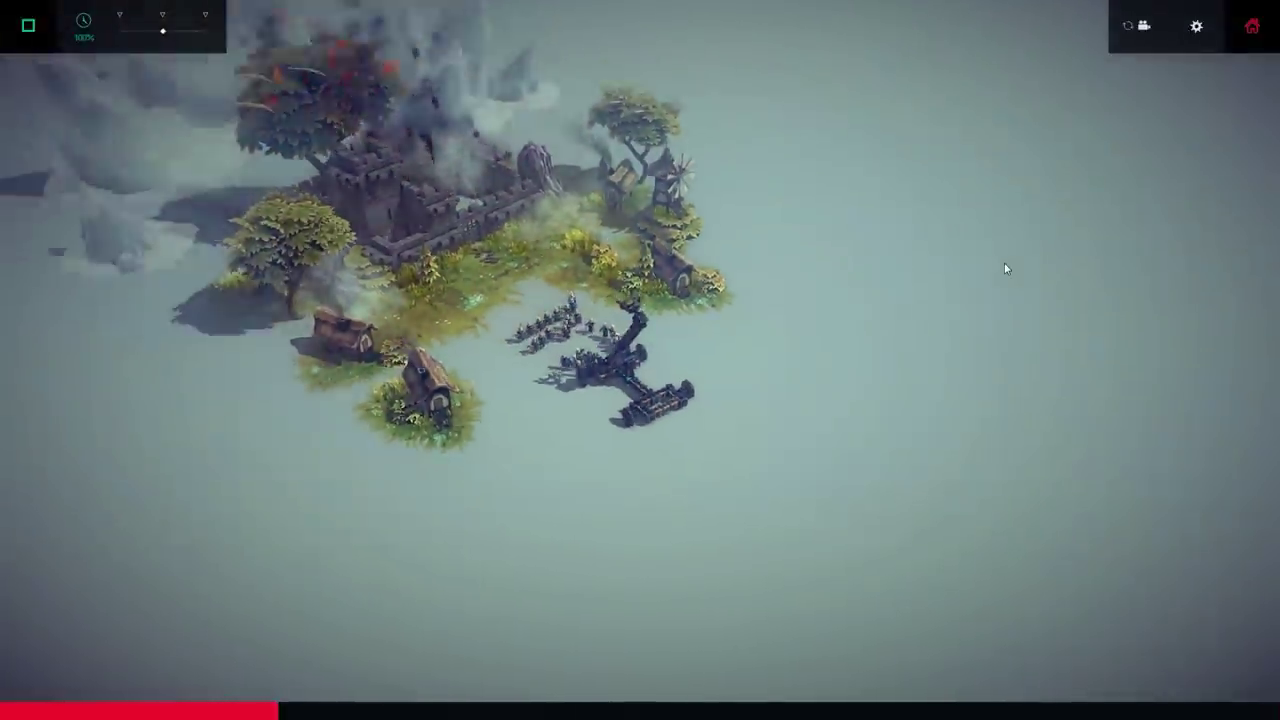
{"action": "scroll", "coordinate": [1004, 268], "scroll_direction": "up", "scroll_amount": 5}
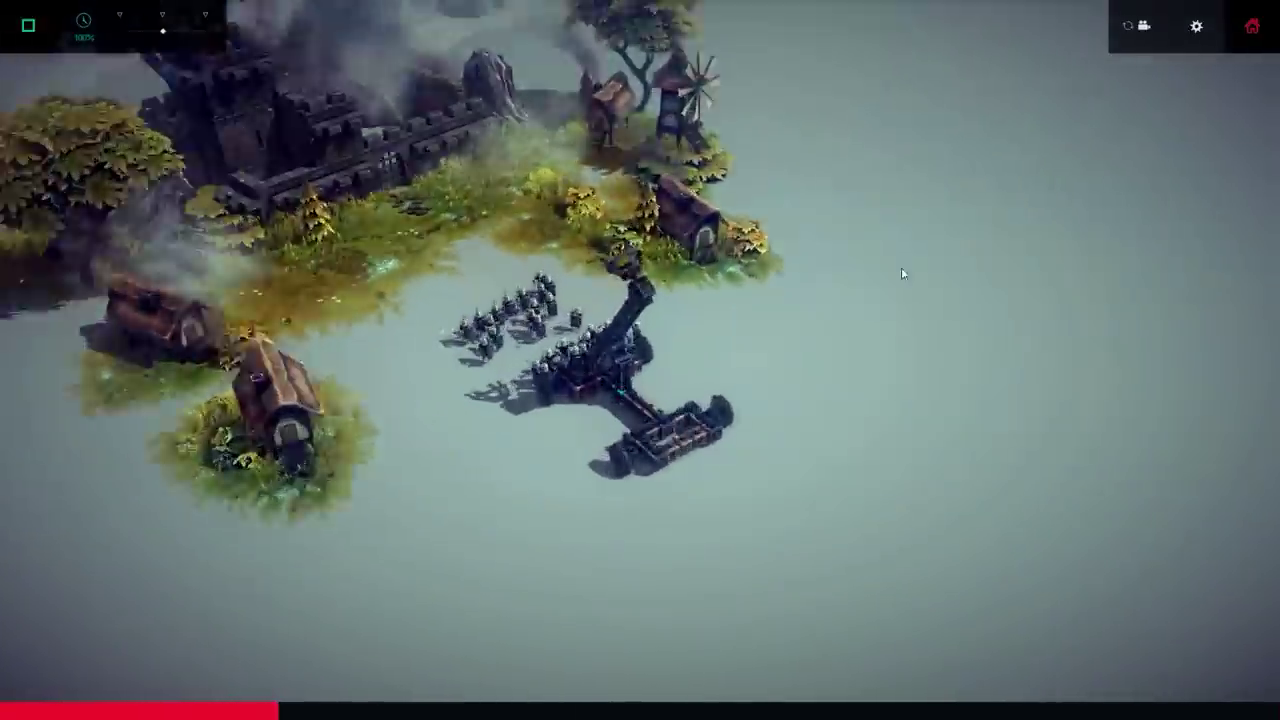
{"action": "scroll", "coordinate": [874, 268], "scroll_direction": "down", "scroll_amount": 3}
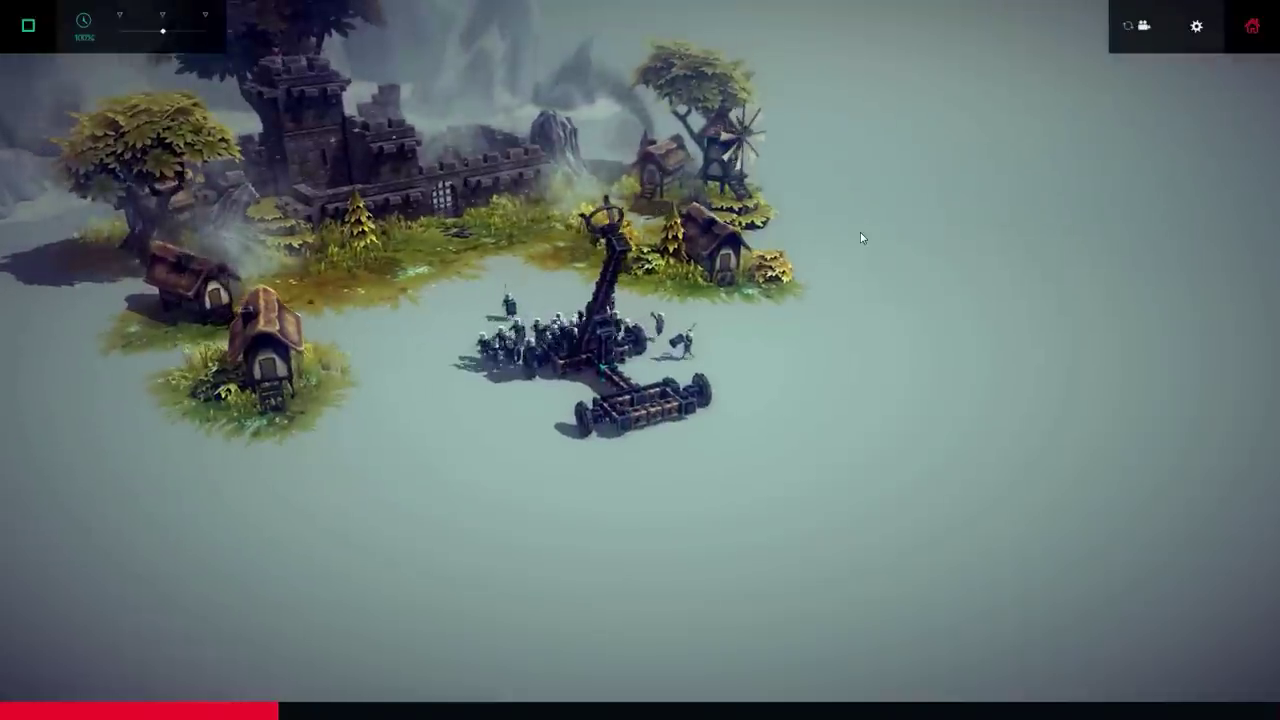
{"action": "key", "text": "space"}
{"action": "key", "text": "space"}
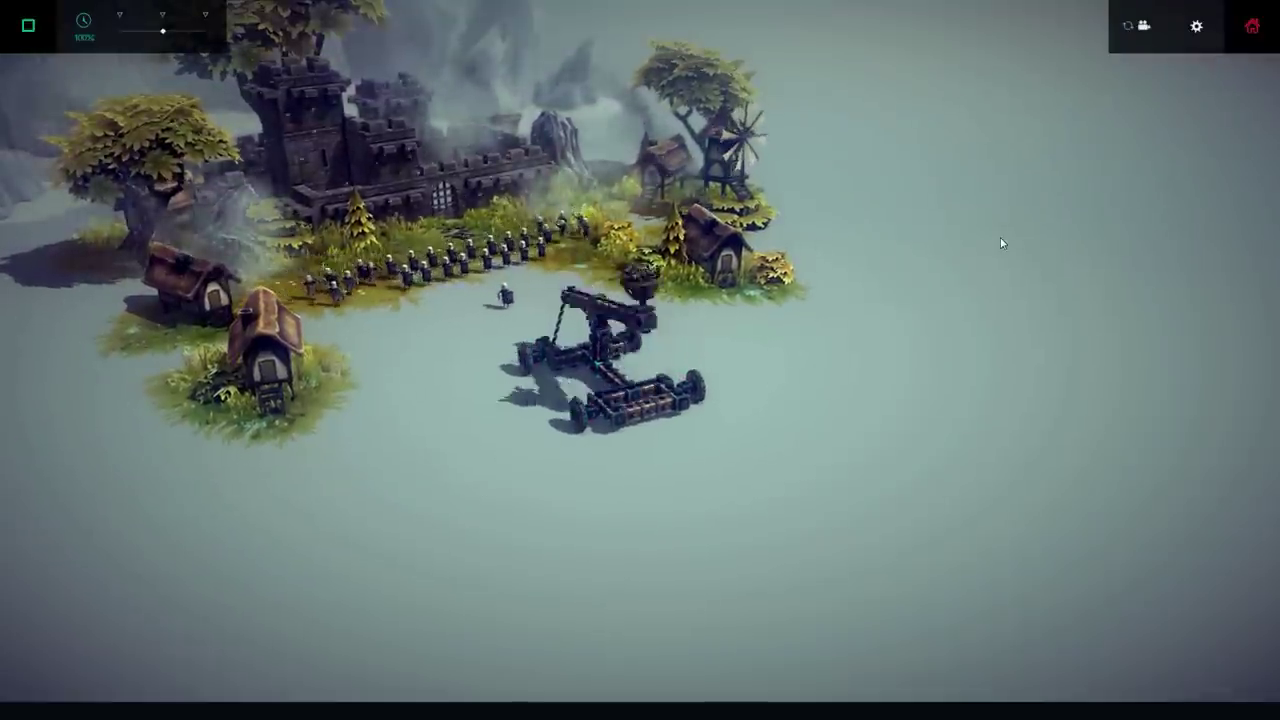
{"action": "key", "text": "l"}
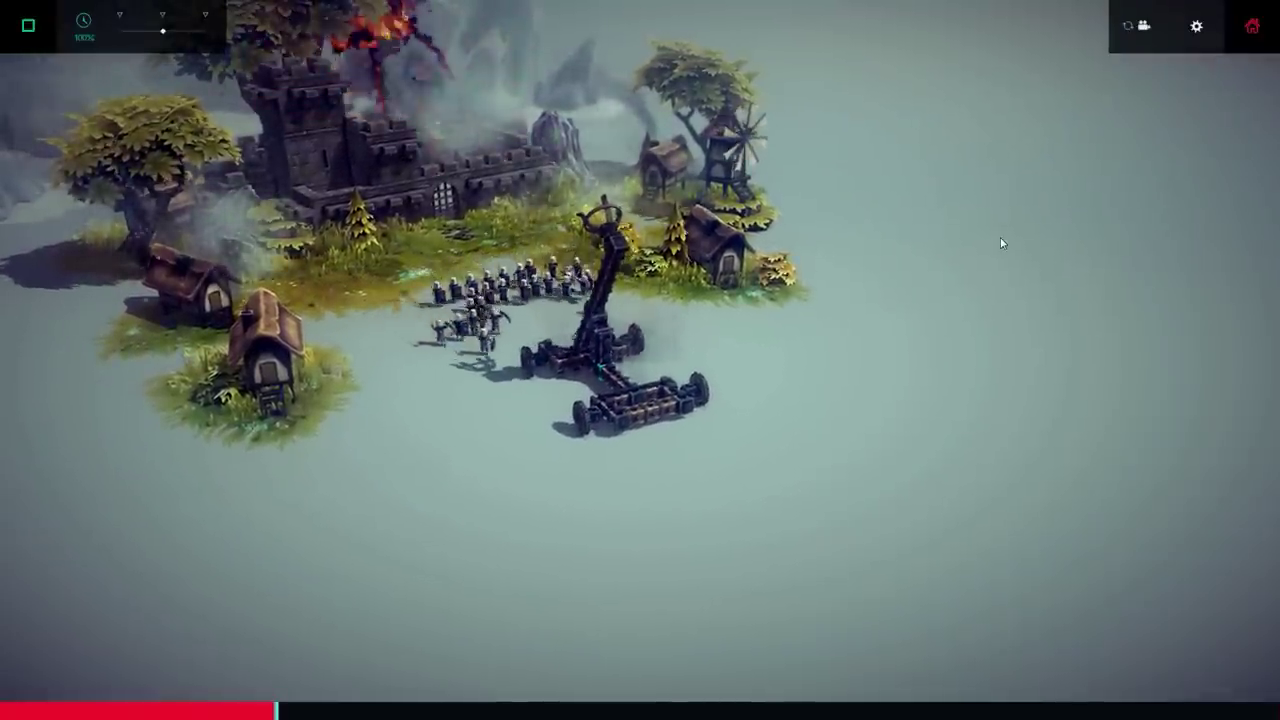
{"action": "key", "text": "space"}
Rerun the shot, view the burning village from above, then stop to return to building
{"action": "key", "text": "space"}
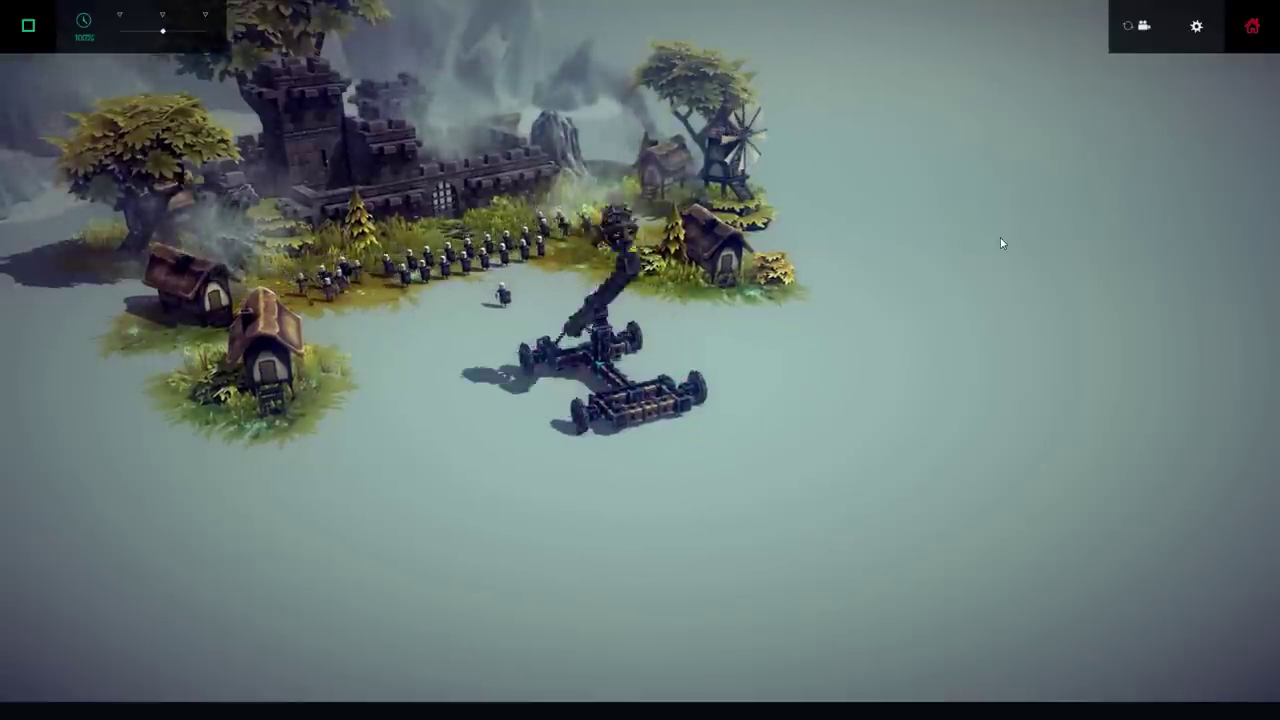
{"action": "key", "text": "space"}
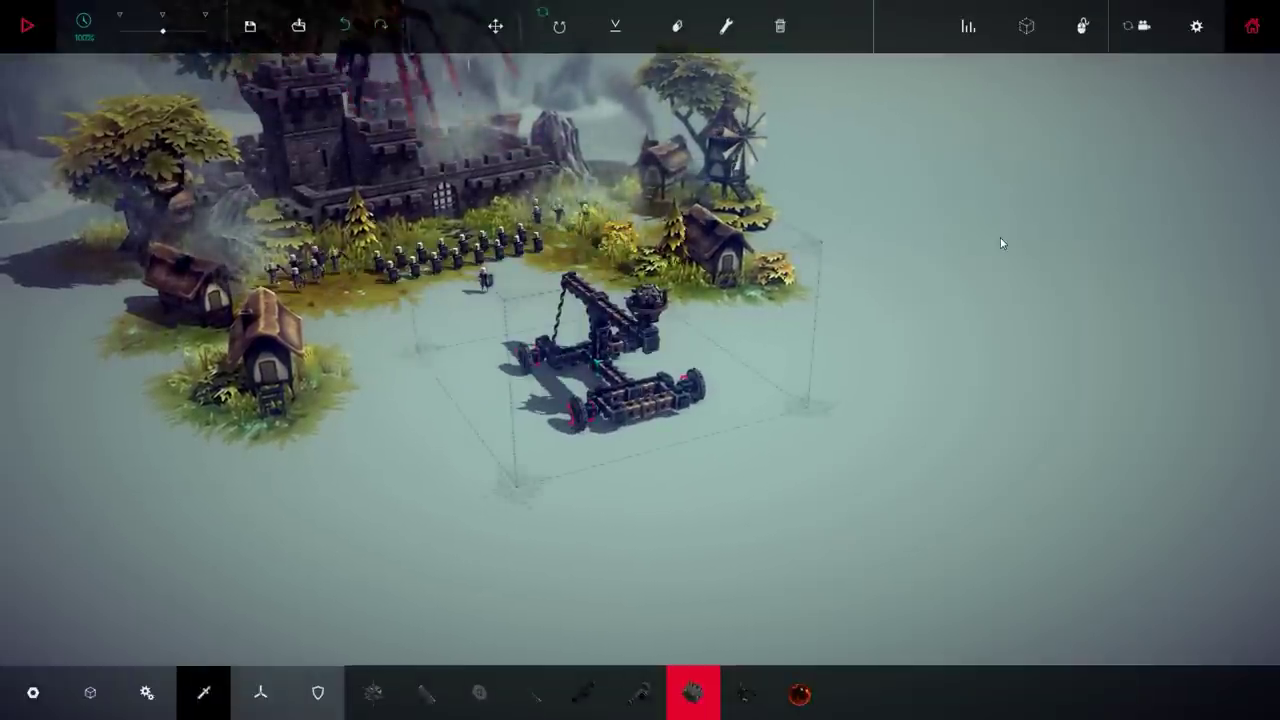
{"action": "key", "text": "space"}
{"action": "key", "text": "s"}
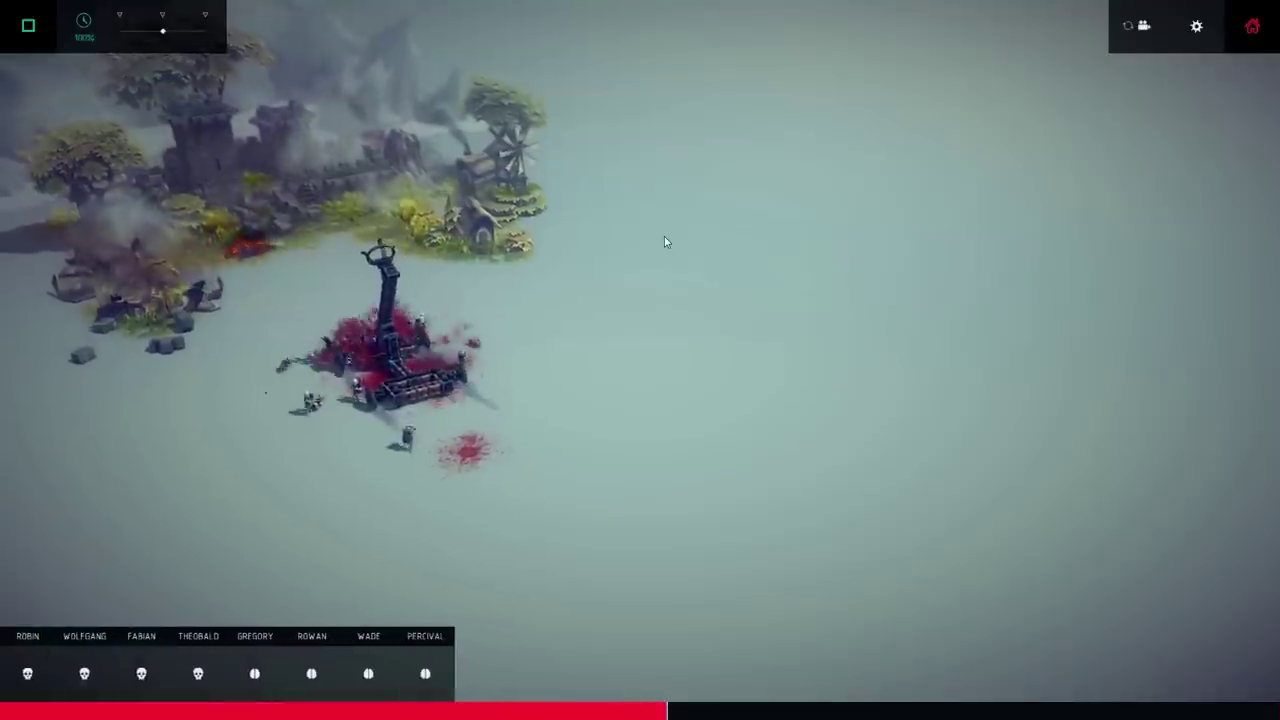
{"action": "key", "text": "space"}
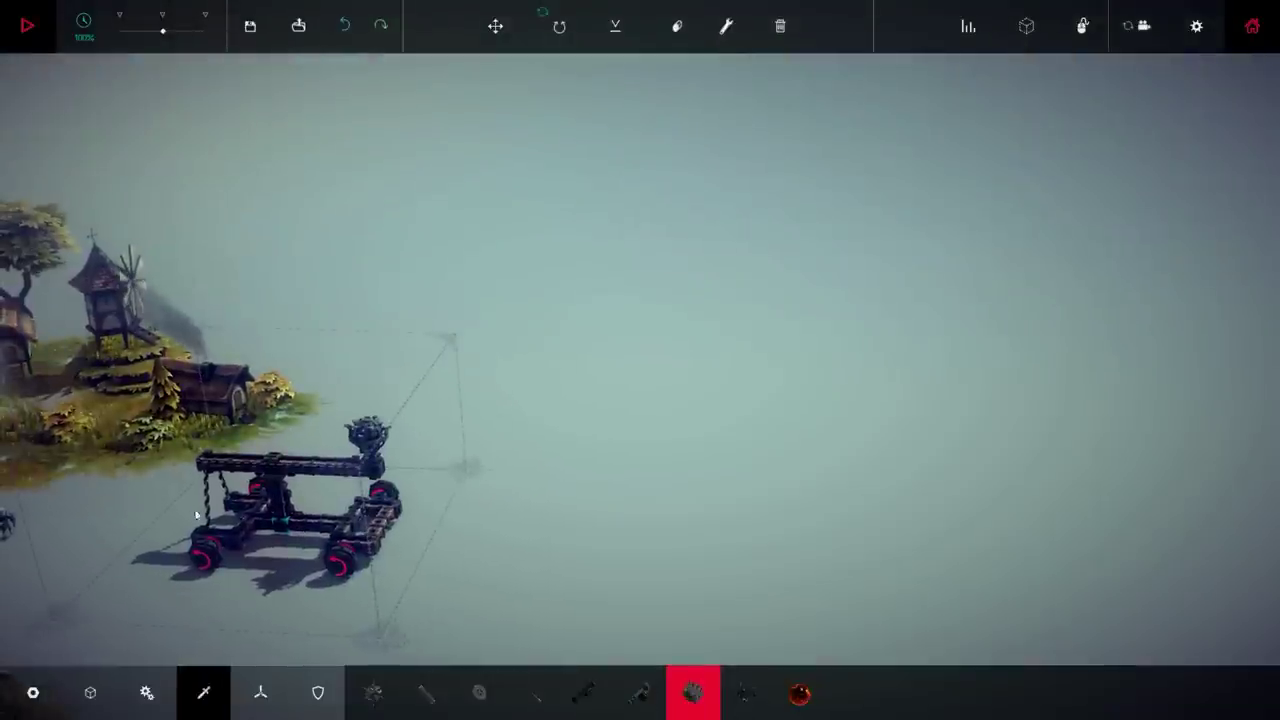
Start a fresh simulation run of the reset, loaded catapult
{"action": "key", "text": "space"}
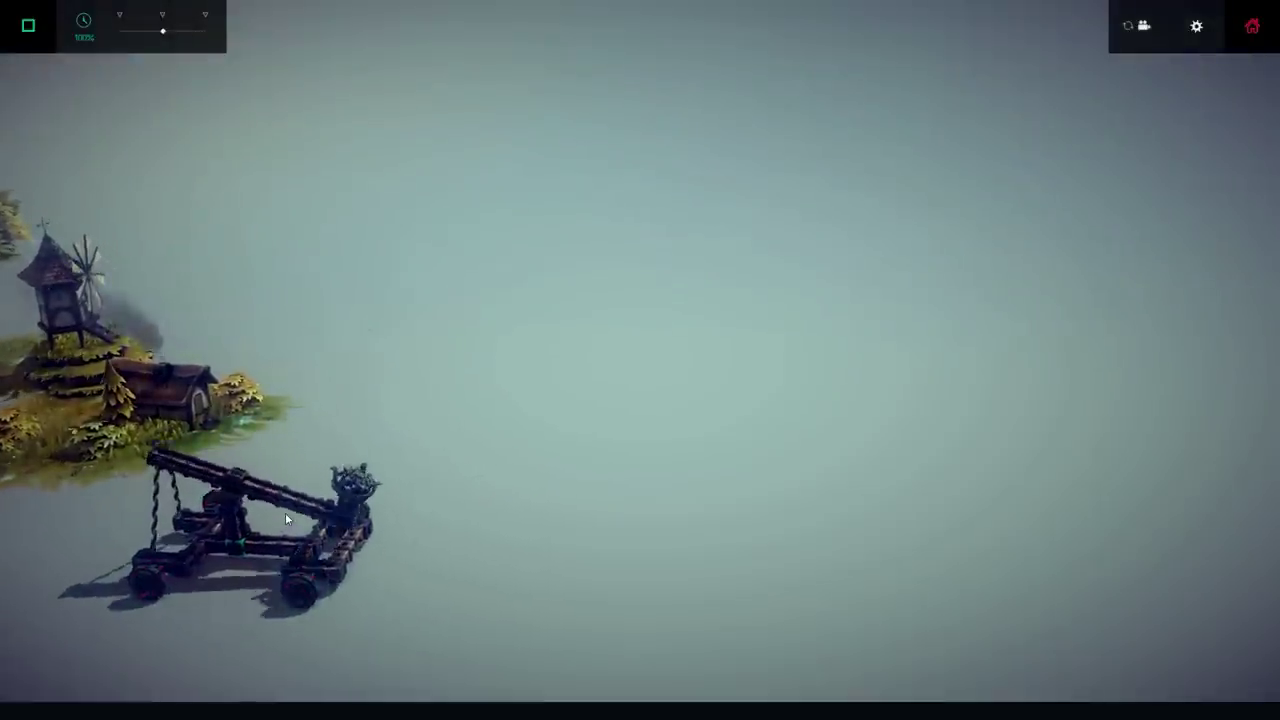